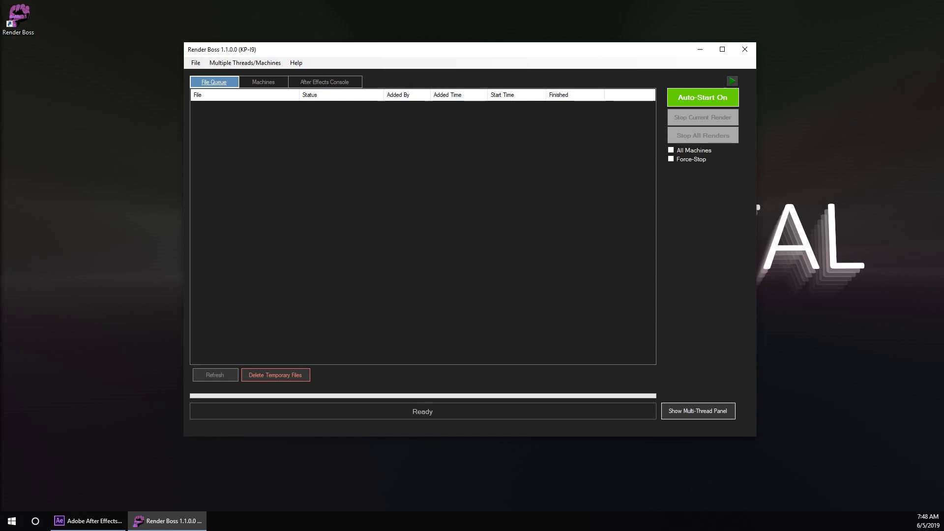
- Maximize the Render Boss window and look through the After Effects Console and Machines views before returning to the file queue
{"action": "double_click", "coordinate": [329, 50]}
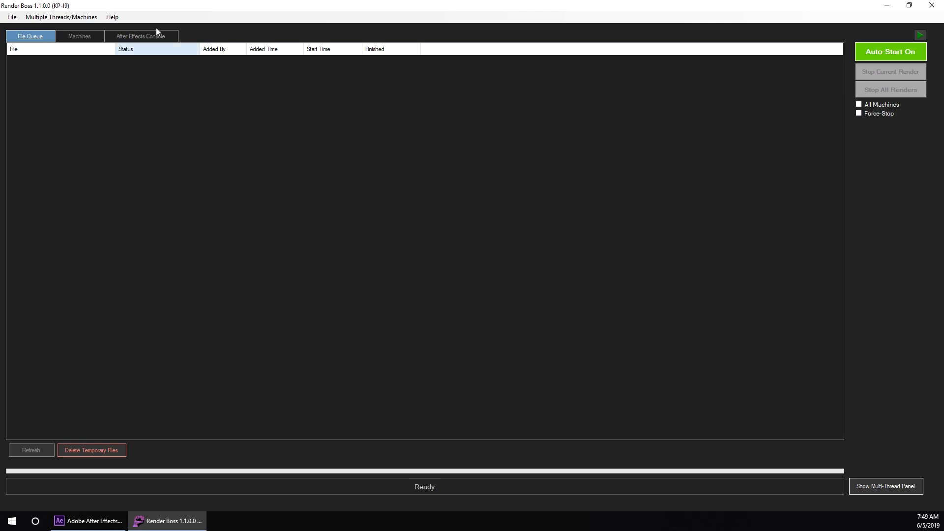
{"action": "left_click", "coordinate": [82, 31]}
{"action": "left_click", "coordinate": [127, 38]}
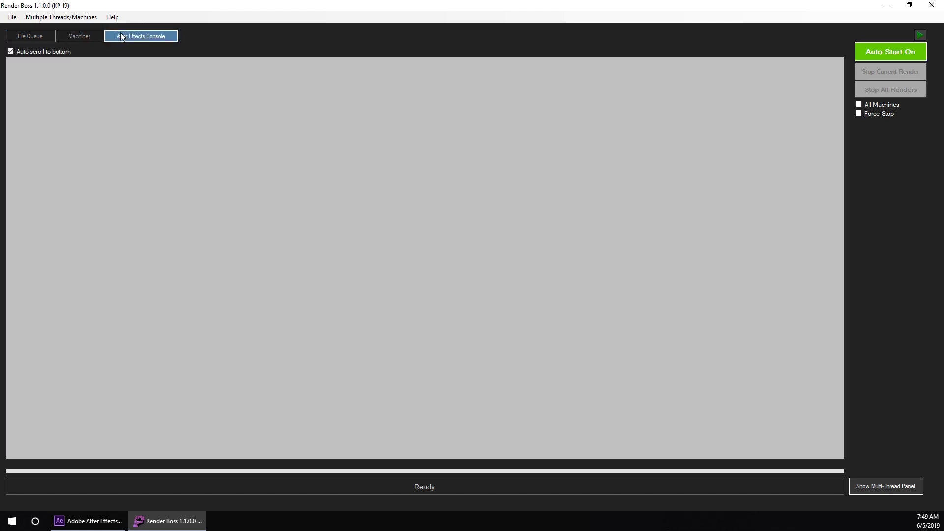
{"action": "left_click", "coordinate": [92, 37]}
{"action": "left_click", "coordinate": [21, 39]}
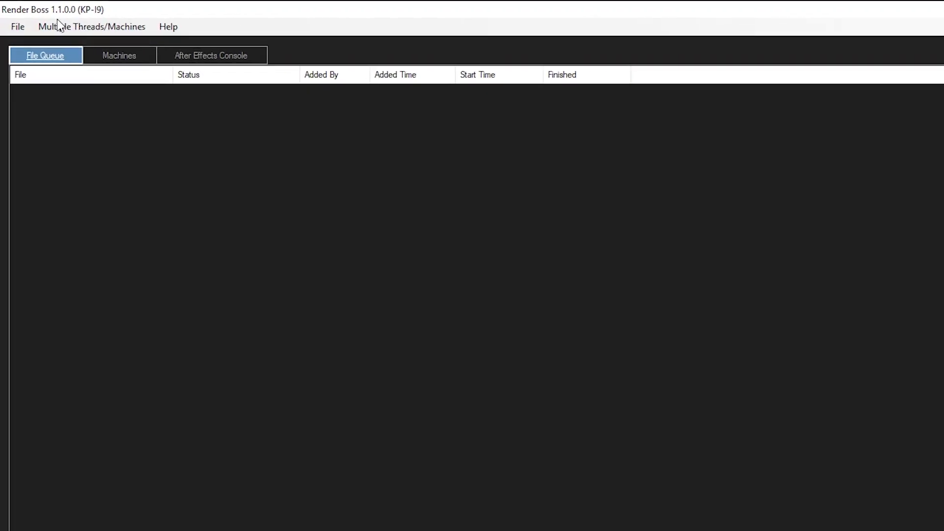
{"action": "left_click", "coordinate": [27, 27]}
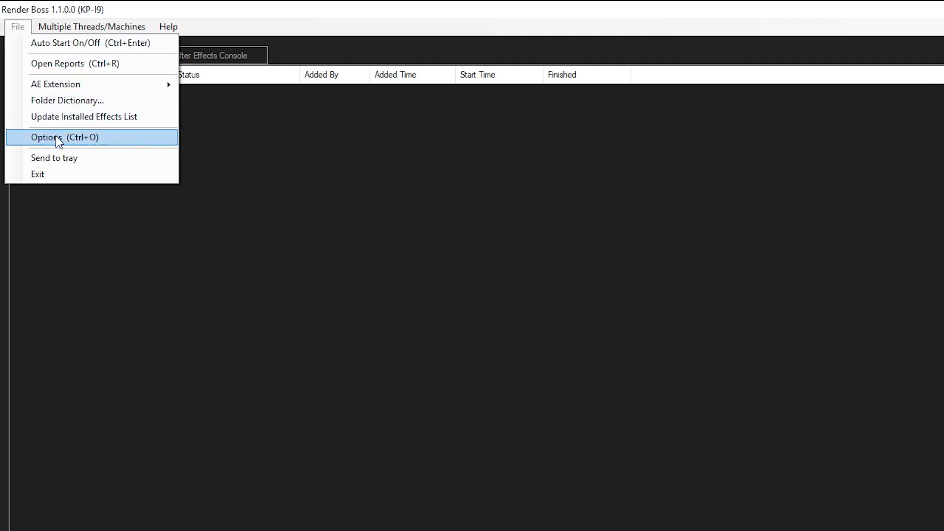
{"action": "mouse_move", "coordinate": [173, 34]}
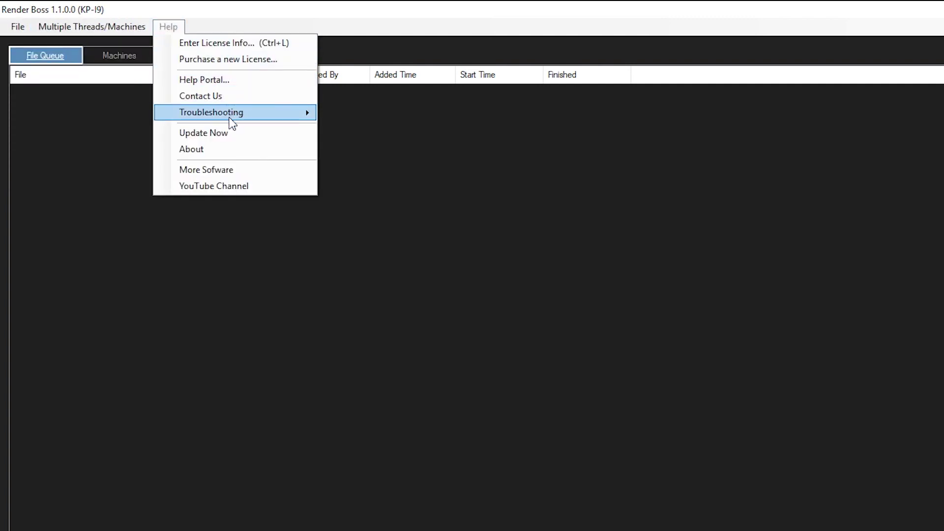
{"action": "left_click", "coordinate": [201, 220]}
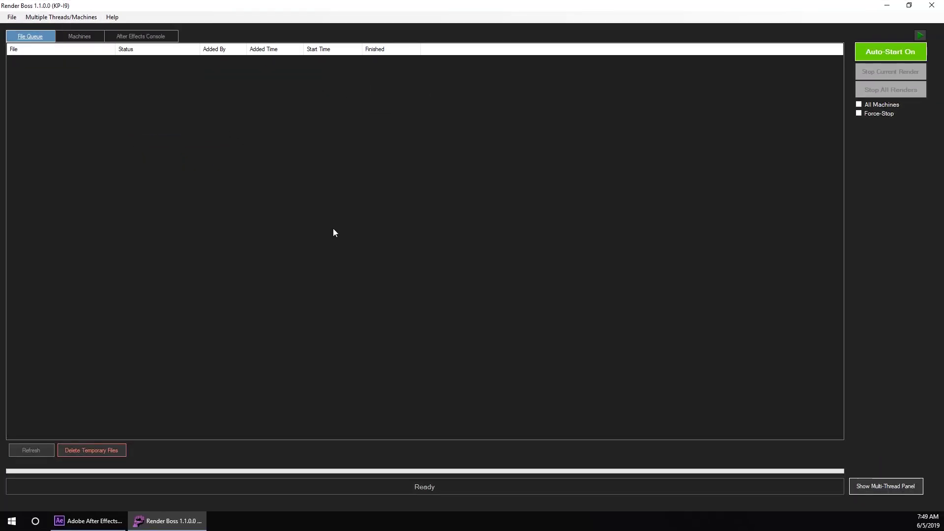
- Show and hide the multi-thread panel to view its thread manager, resource monitor and render stats
{"action": "left_click", "coordinate": [880, 488]}
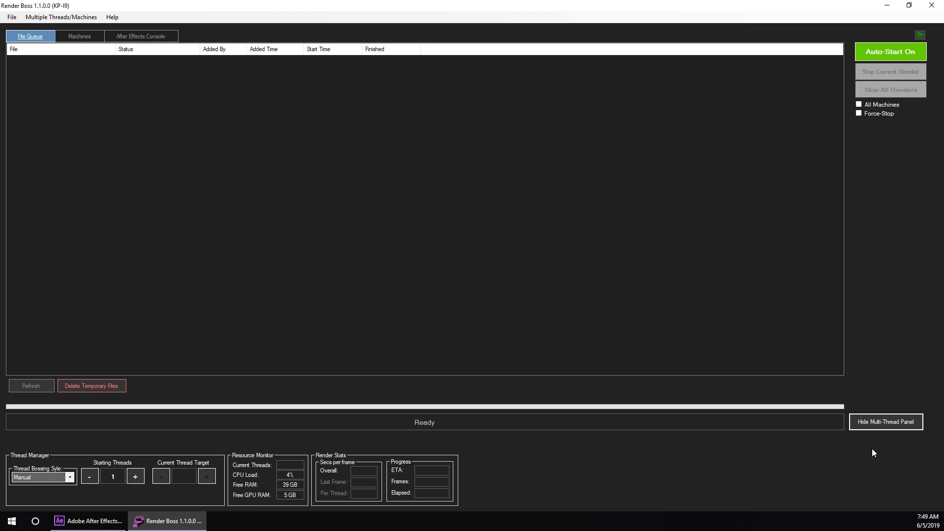
{"action": "left_click", "coordinate": [895, 421]}
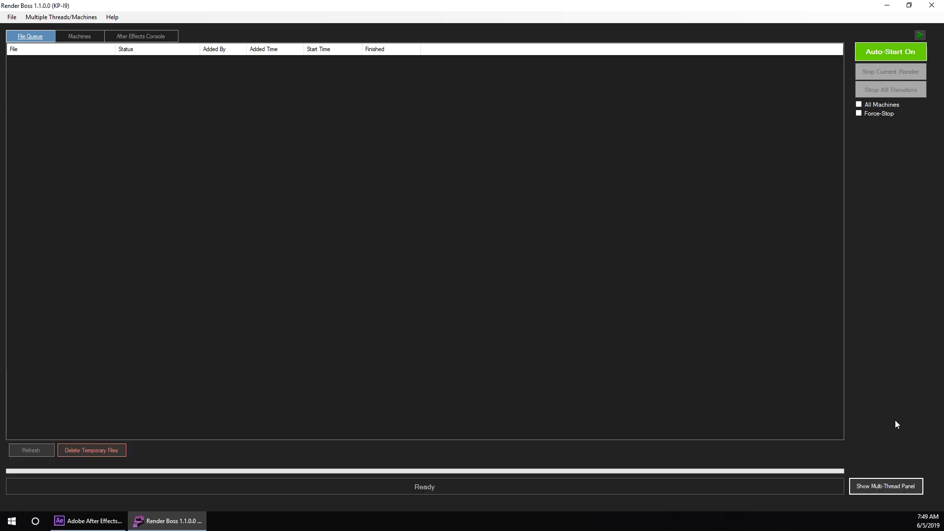
{"action": "left_click", "coordinate": [908, 488]}
- Examine the work folder, report and After Effects installation settings in the program options, then cancel without changes
{"action": "left_click", "coordinate": [11, 16]}
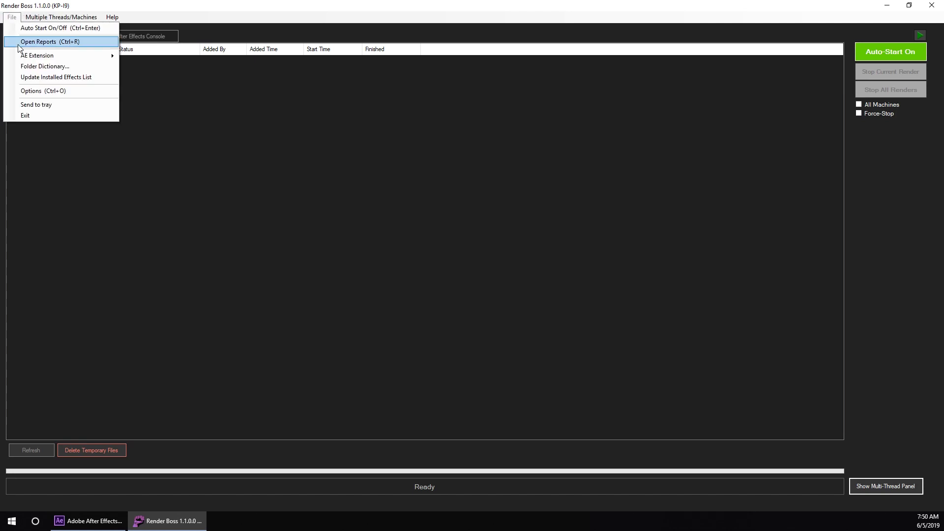
{"action": "left_click", "coordinate": [36, 91]}
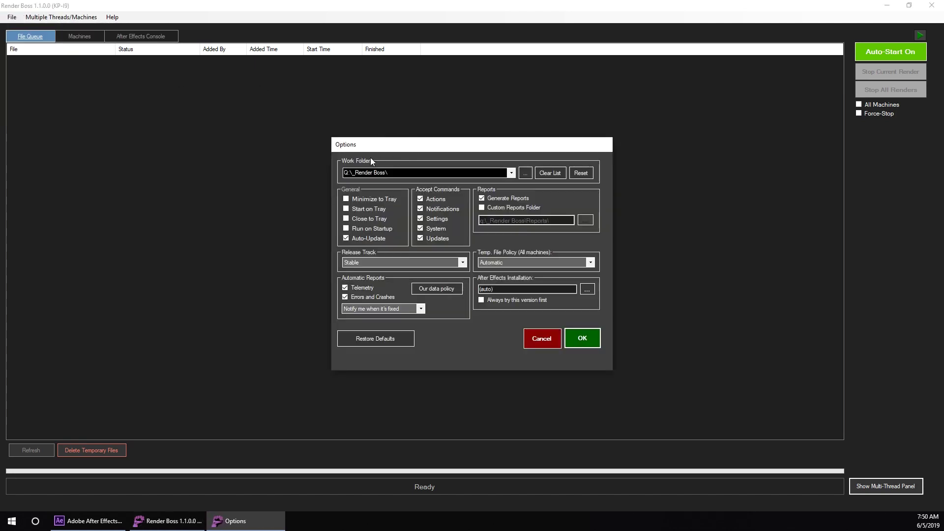
{"action": "left_click", "coordinate": [540, 334]}
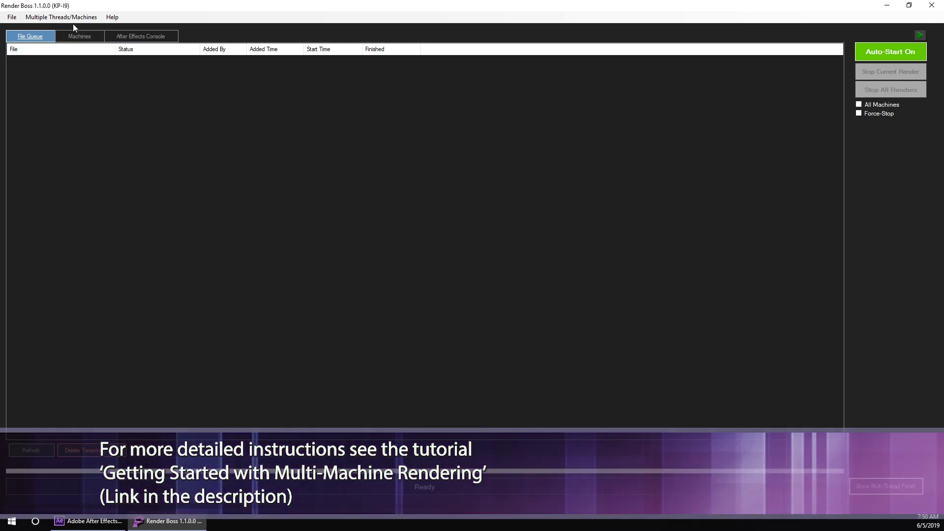
- Start the multi-machine render setup and declare this computer as the first machine
{"action": "left_click", "coordinate": [73, 18]}
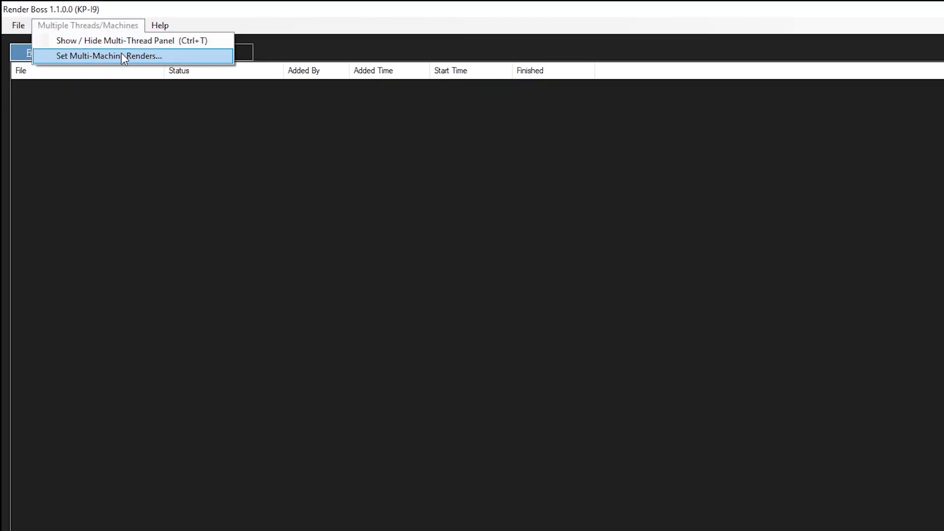
{"action": "left_click", "coordinate": [165, 57]}
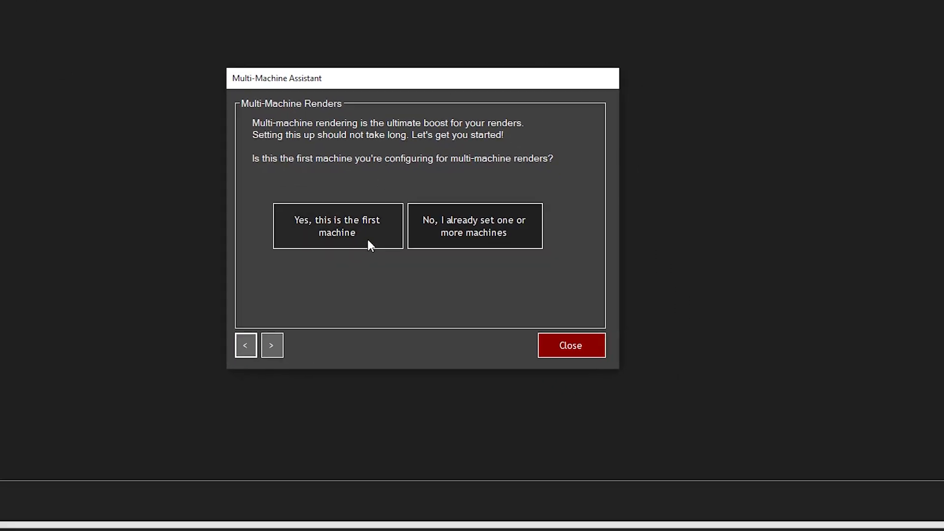
{"action": "left_click", "coordinate": [367, 239]}
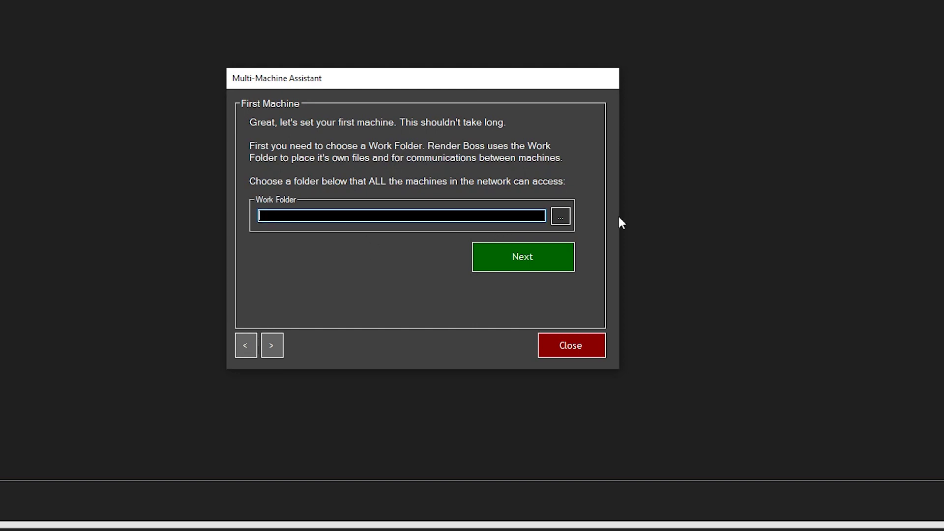
- Try using the local Desktop folder as the work folder for the first machine
{"action": "left_click", "coordinate": [560, 216]}
{"action": "scroll", "coordinate": [436, 276], "scroll_direction": "down", "scroll_amount": 2}
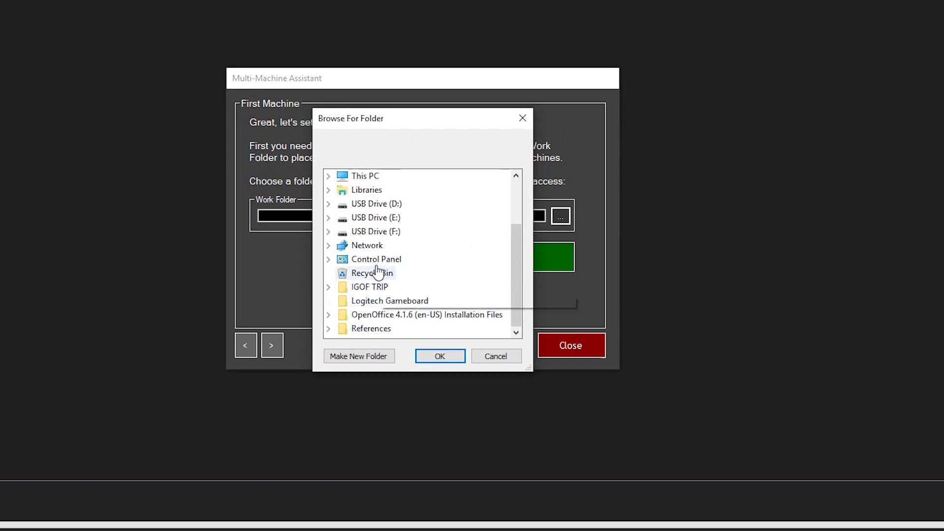
{"action": "scroll", "coordinate": [377, 261], "scroll_direction": "up", "scroll_amount": 1}
{"action": "left_click", "coordinate": [365, 216]}
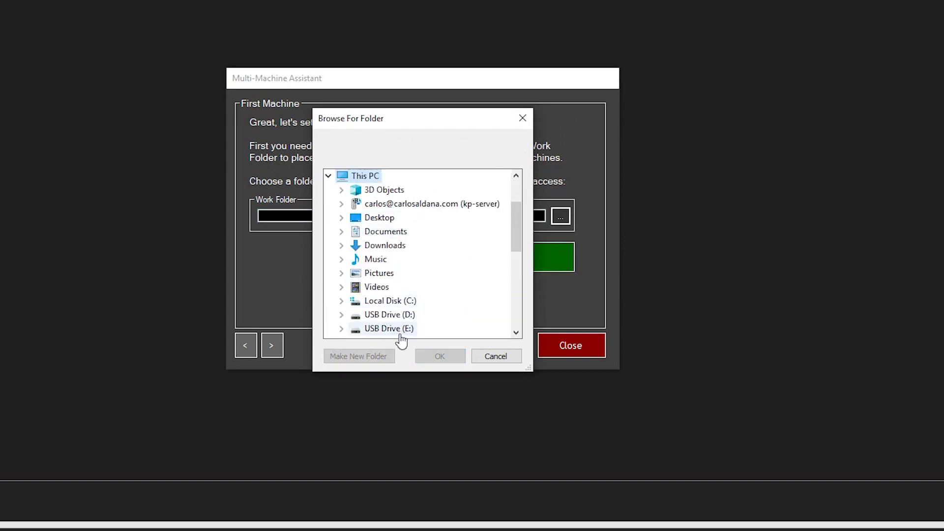
{"action": "scroll", "coordinate": [402, 339], "scroll_direction": "down", "scroll_amount": 2}
{"action": "key", "text": "Left"}
{"action": "left_click", "coordinate": [366, 177]}
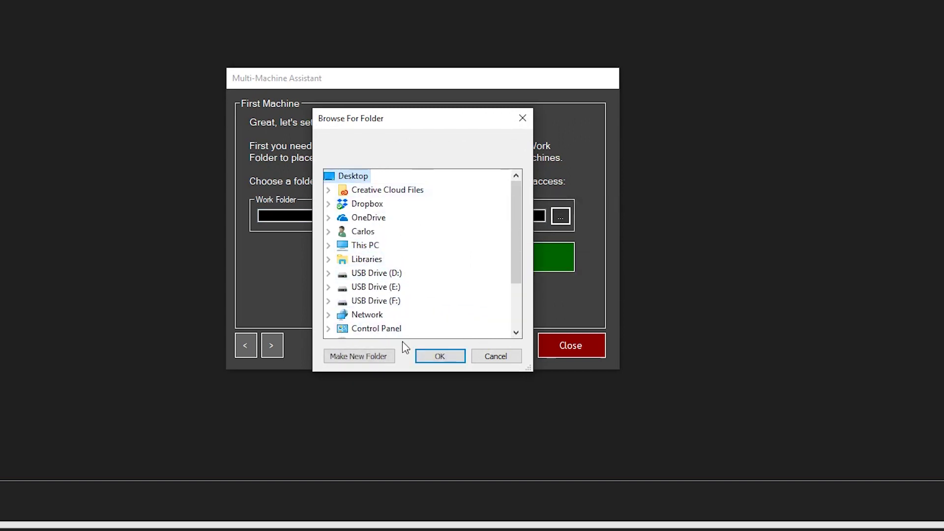
{"action": "left_click", "coordinate": [433, 356]}
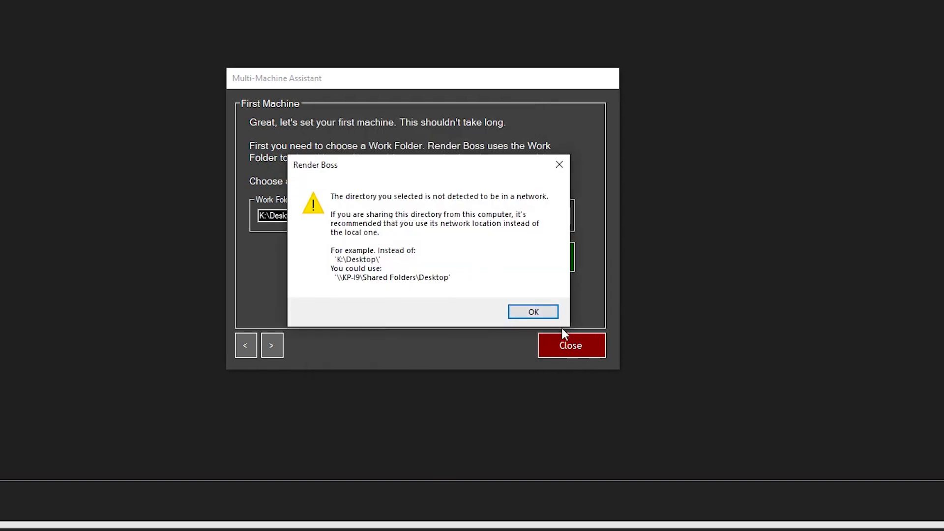
{"action": "left_click", "coordinate": [544, 312]}
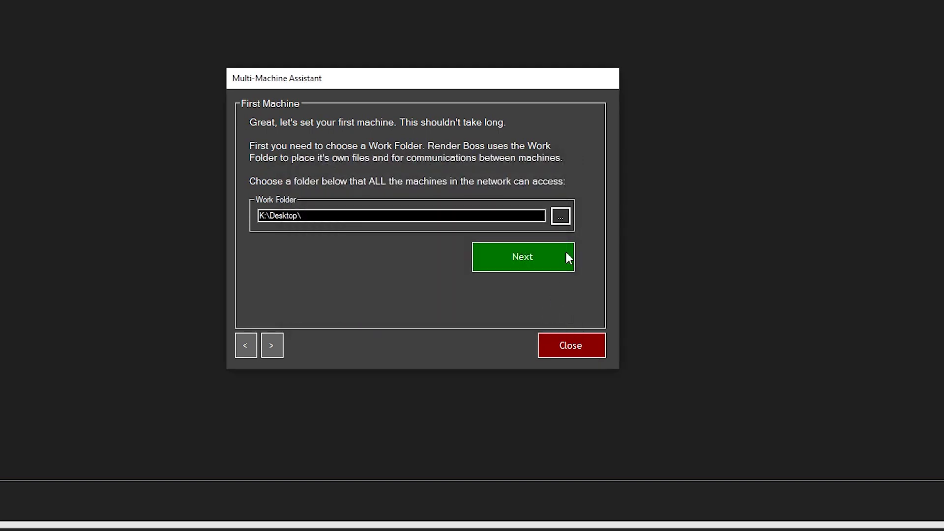
- Set the work folder to _Render Boss on the Projects (Q:) drive, accept its network path \\KP-R7\Projects\_Render Boss\ and continue
{"action": "left_click", "coordinate": [555, 221]}
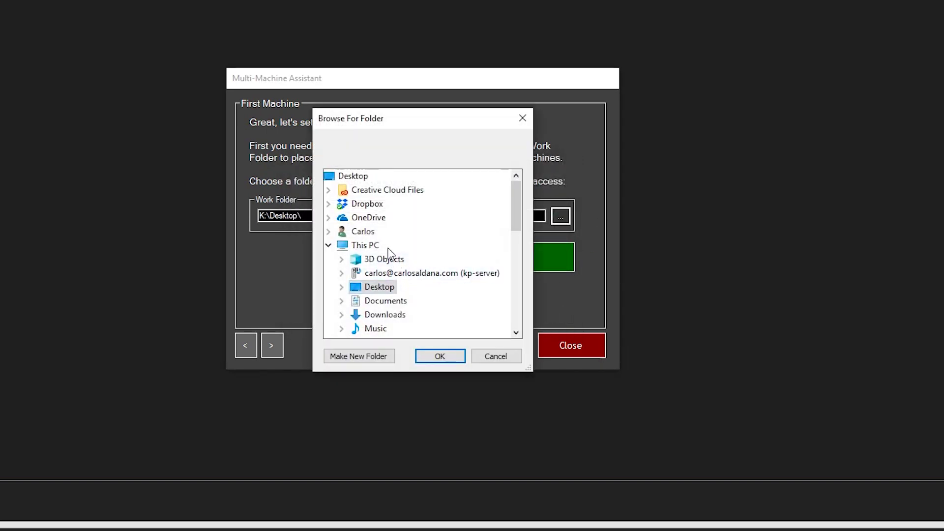
{"action": "left_click", "coordinate": [372, 248]}
{"action": "scroll", "coordinate": [386, 261], "scroll_direction": "down", "scroll_amount": 4}
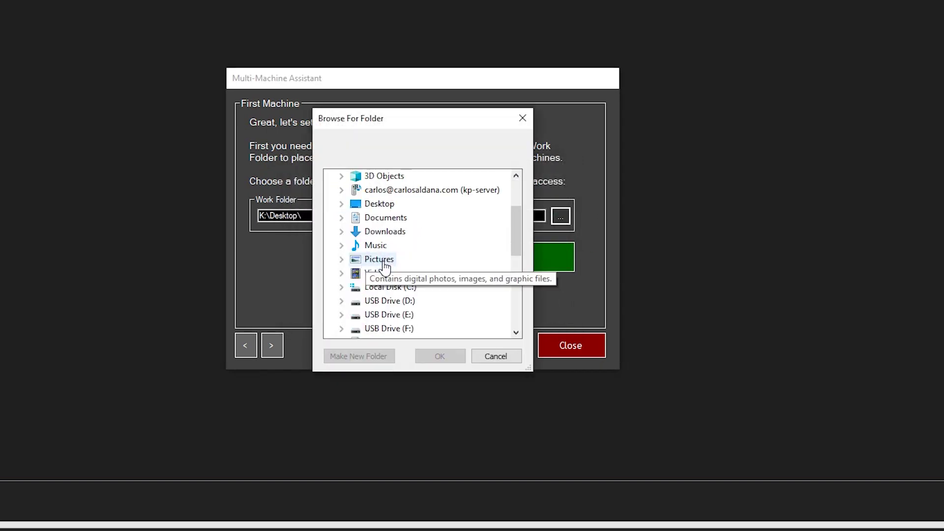
{"action": "double_click", "coordinate": [427, 300]}
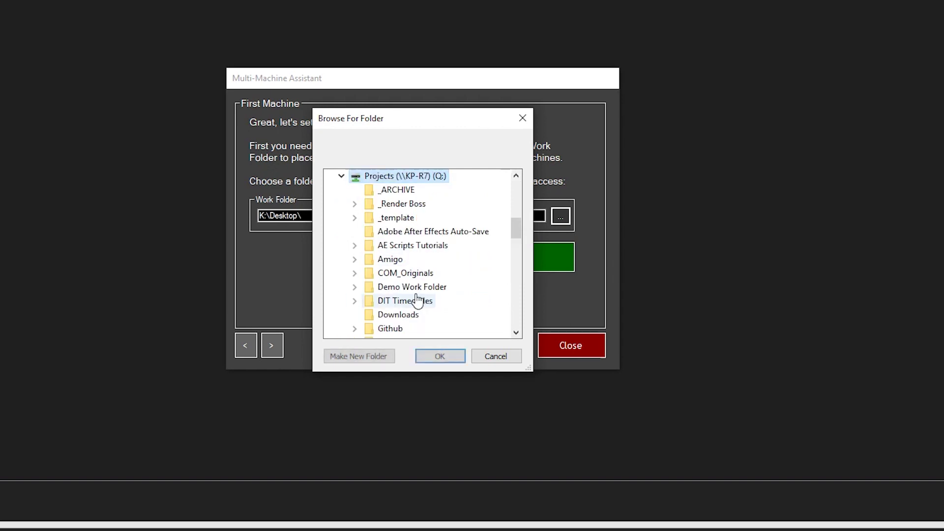
{"action": "double_click", "coordinate": [414, 206]}
{"action": "left_click", "coordinate": [439, 356]}
{"action": "left_click_drag", "start_coordinate": [428, 152], "coordinate": [500, 160]}
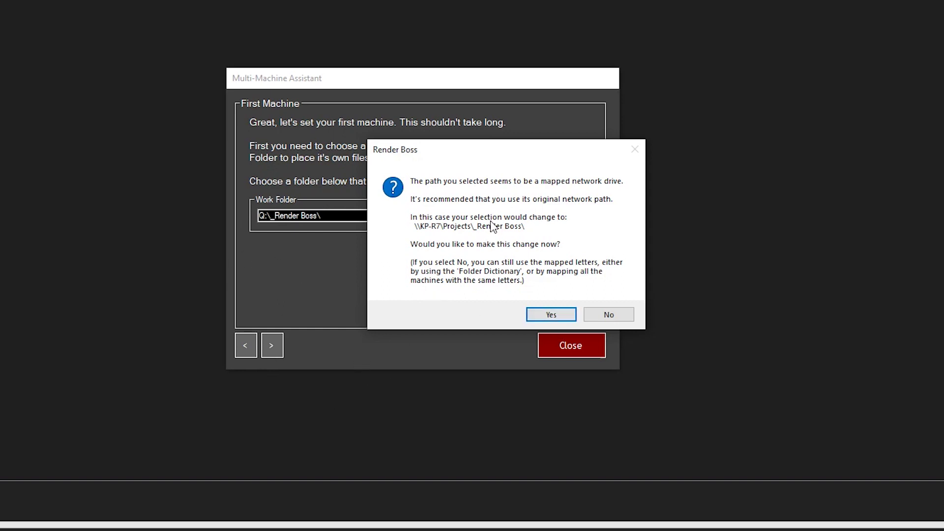
{"action": "left_click", "coordinate": [548, 314]}
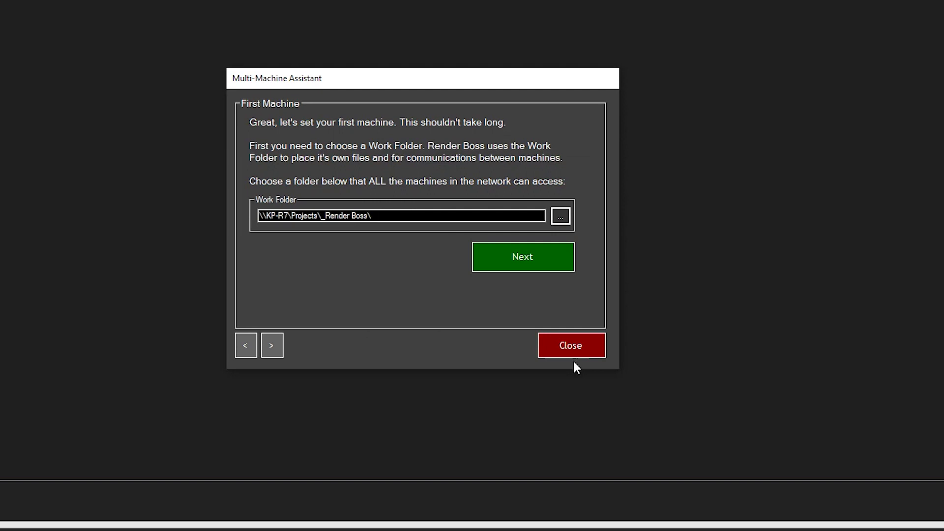
{"action": "left_click", "coordinate": [538, 265]}
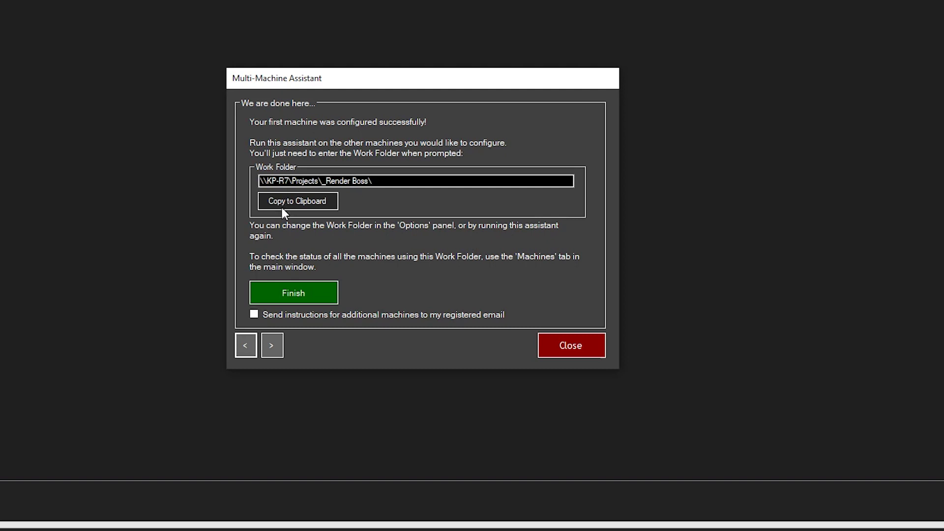
- Copy the work folder path to the clipboard and finish the Multi-Machine Assistant
{"action": "left_click_drag", "start_coordinate": [381, 181], "coordinate": [100, 191]}
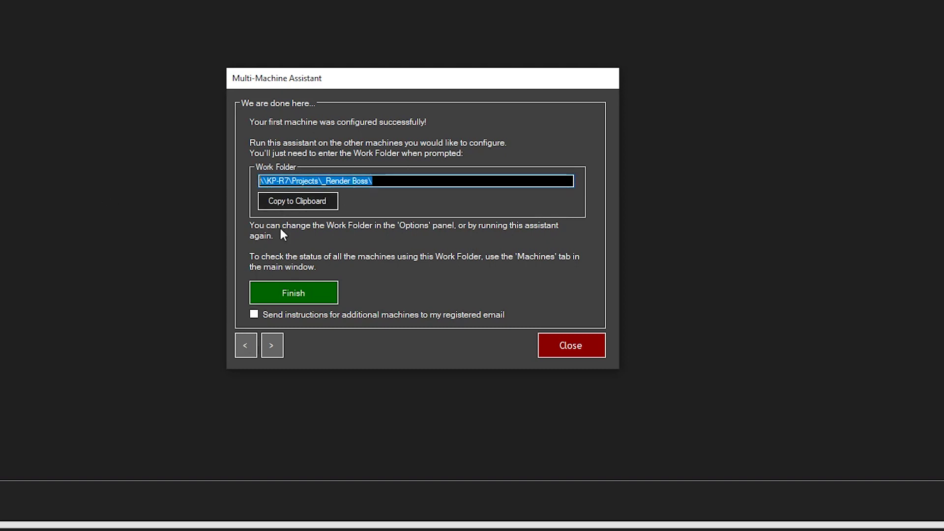
{"action": "left_click", "coordinate": [280, 208]}
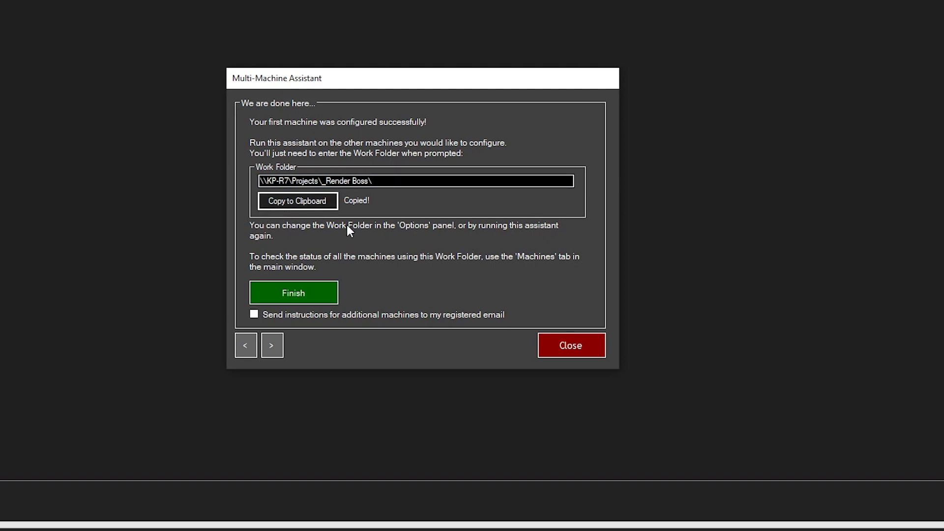
{"action": "left_click", "coordinate": [297, 293]}
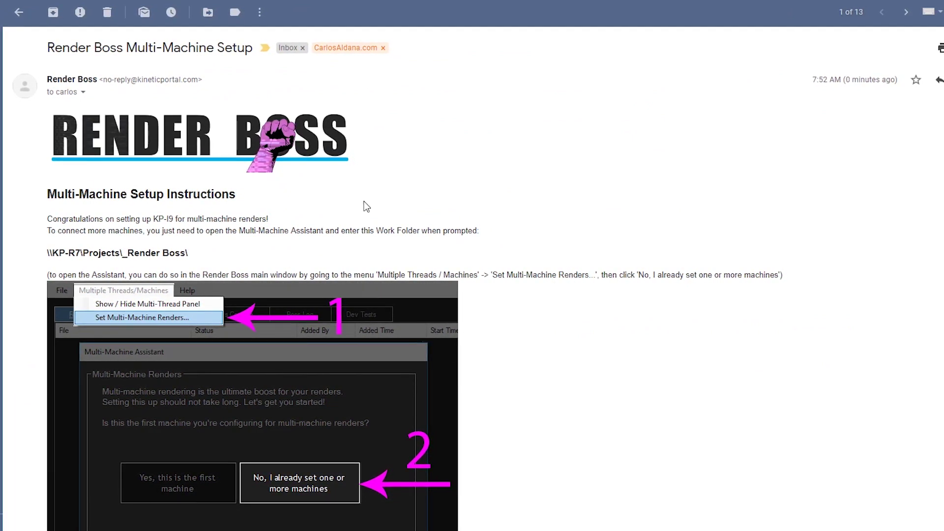
- Review the work folder path and assistant instructions in the Render Boss Multi-Machine Setup email
{"action": "scroll", "coordinate": [271, 185], "scroll_direction": "down", "scroll_amount": 1}
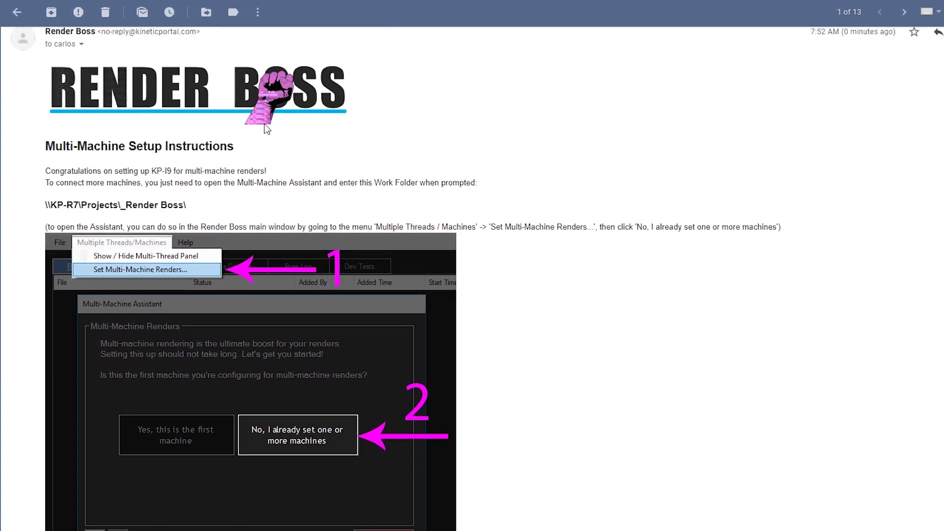
{"action": "scroll", "coordinate": [265, 126], "scroll_direction": "up", "scroll_amount": 1}
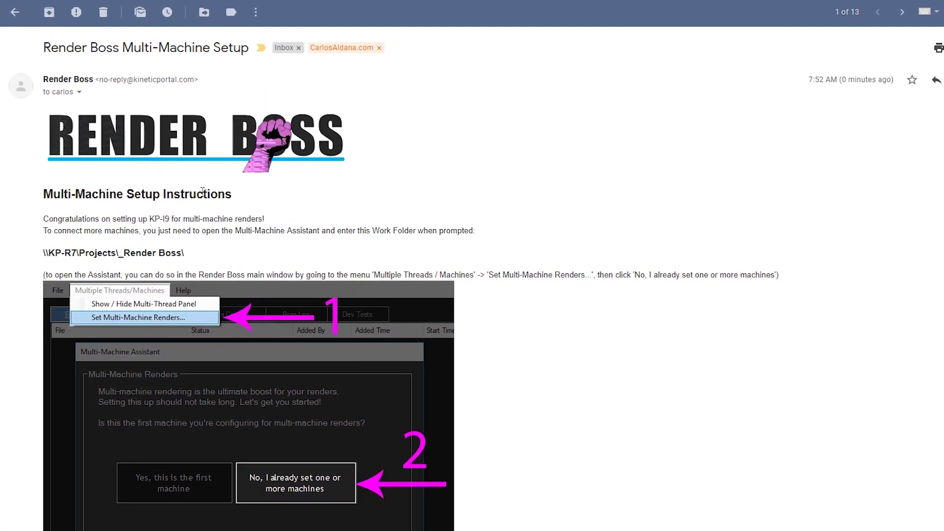
{"action": "left_click_drag", "start_coordinate": [42, 274], "coordinate": [84, 267]}
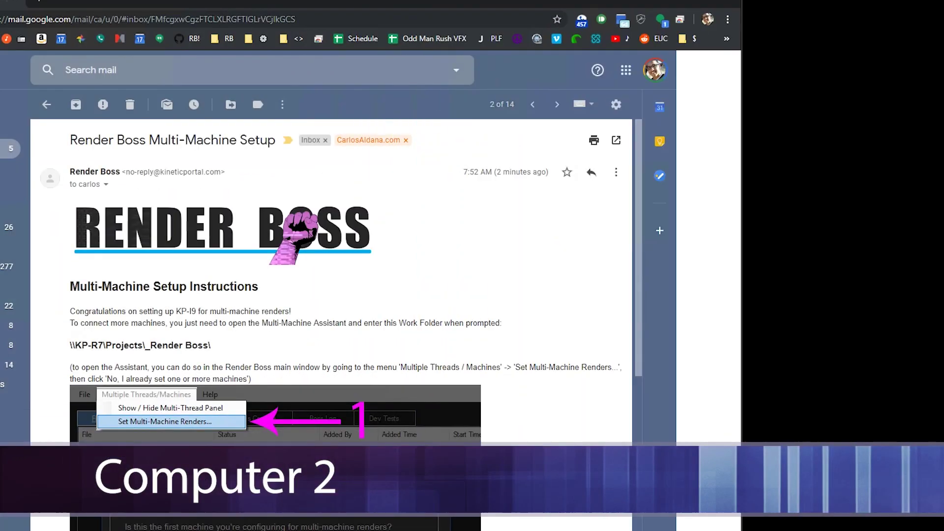
- Copy the work folder path \\KP-R7\Projects\_Render Boss\ from the setup email on the second computer
{"action": "scroll", "coordinate": [440, 270], "scroll_direction": "down", "scroll_amount": 3}
{"action": "scroll", "coordinate": [248, 266], "scroll_direction": "up", "scroll_amount": 2}
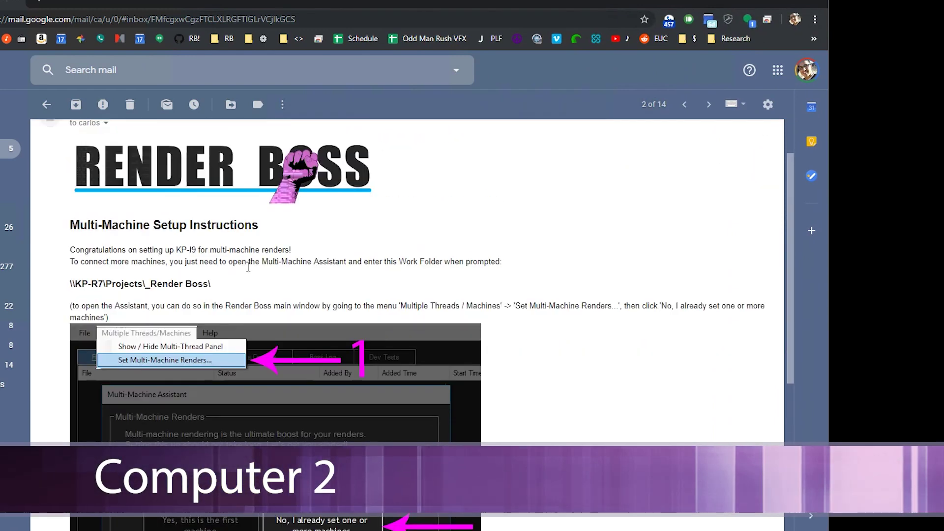
{"action": "triple_click", "coordinate": [128, 284]}
{"action": "right_click", "coordinate": [129, 288]}
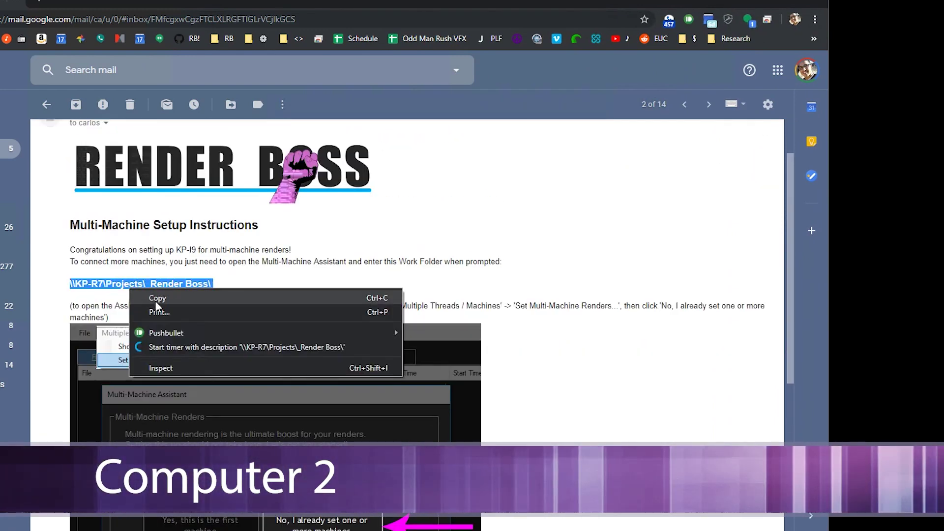
{"action": "left_click", "coordinate": [156, 298]}
- Switch to Render Boss on the second computer and open the Multi-Machine Assistant
{"action": "key", "text": "alt+Tab"}
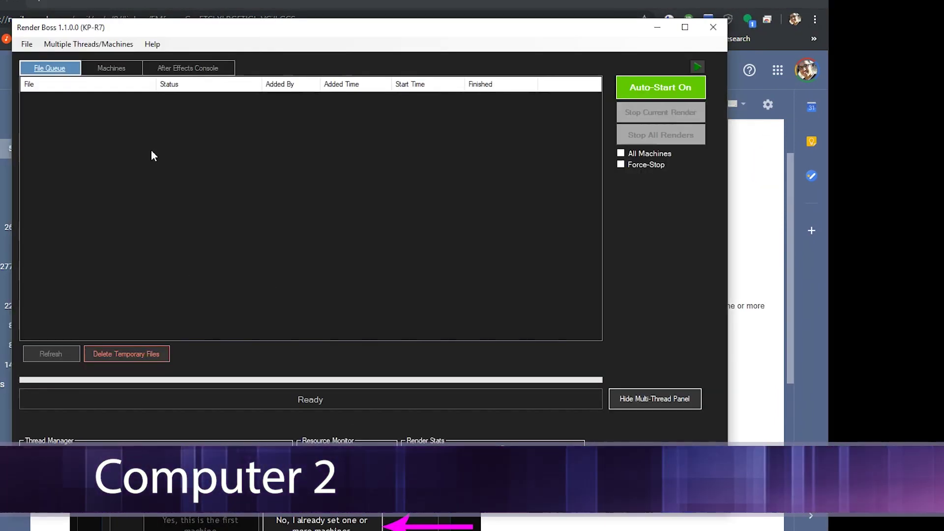
{"action": "left_click", "coordinate": [76, 44]}
{"action": "left_click", "coordinate": [143, 72]}
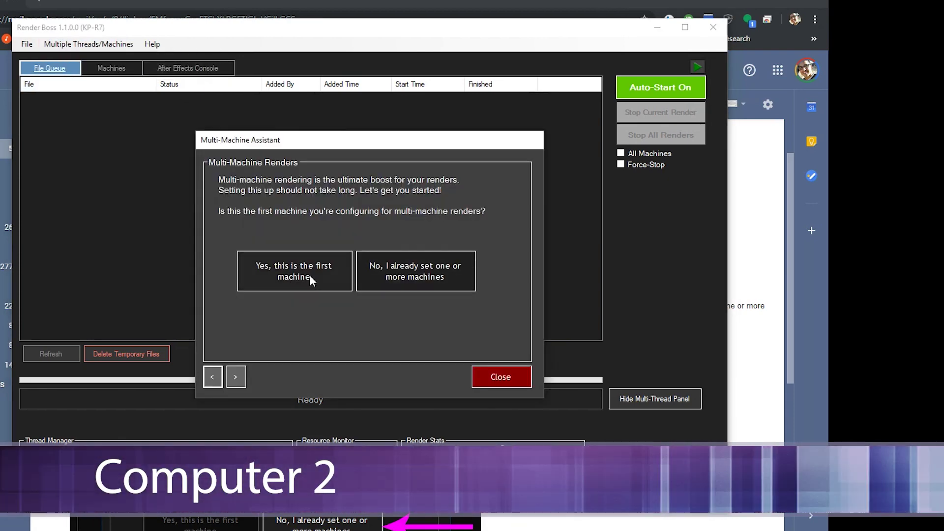
- Set up this computer as an additional machine with work folder \\KP-R7\Projects\_Render Boss\, show the machines list and finish the assistant
{"action": "left_click", "coordinate": [461, 284]}
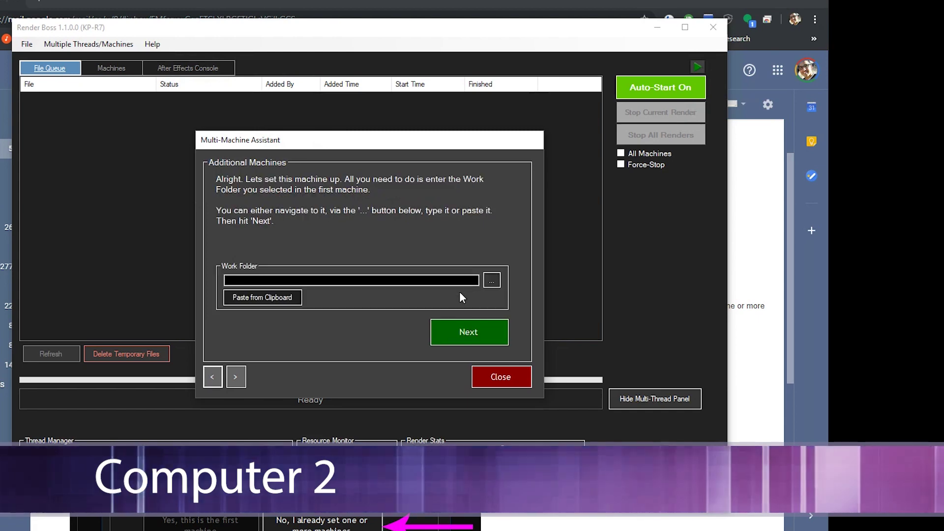
{"action": "left_click", "coordinate": [252, 298]}
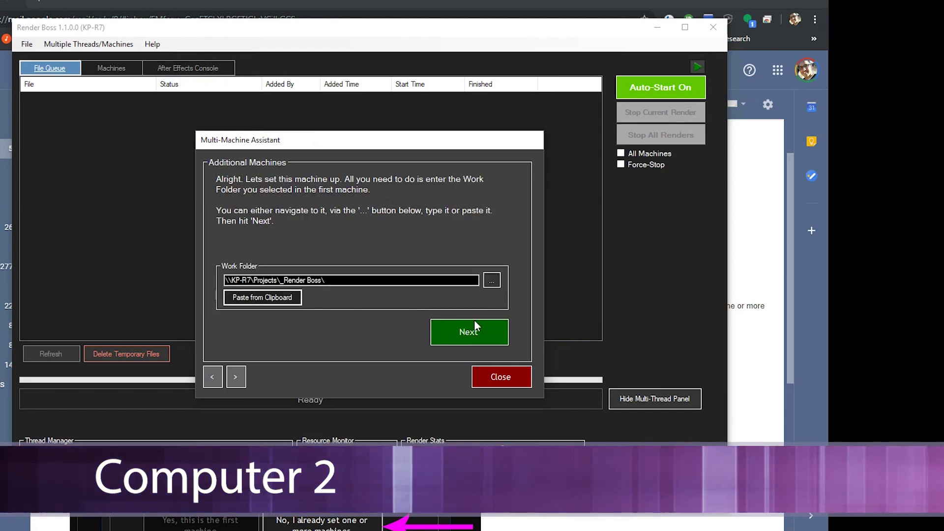
{"action": "left_click", "coordinate": [464, 332]}
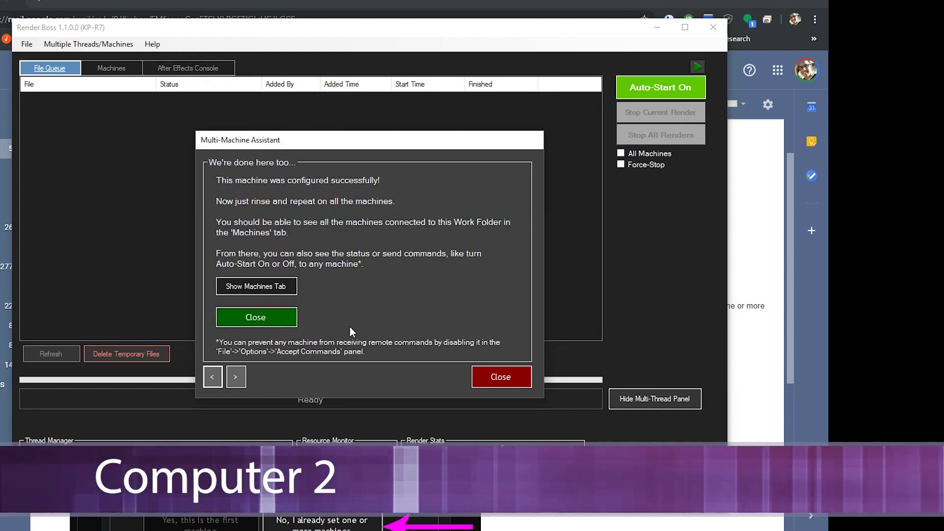
{"action": "left_click", "coordinate": [287, 287]}
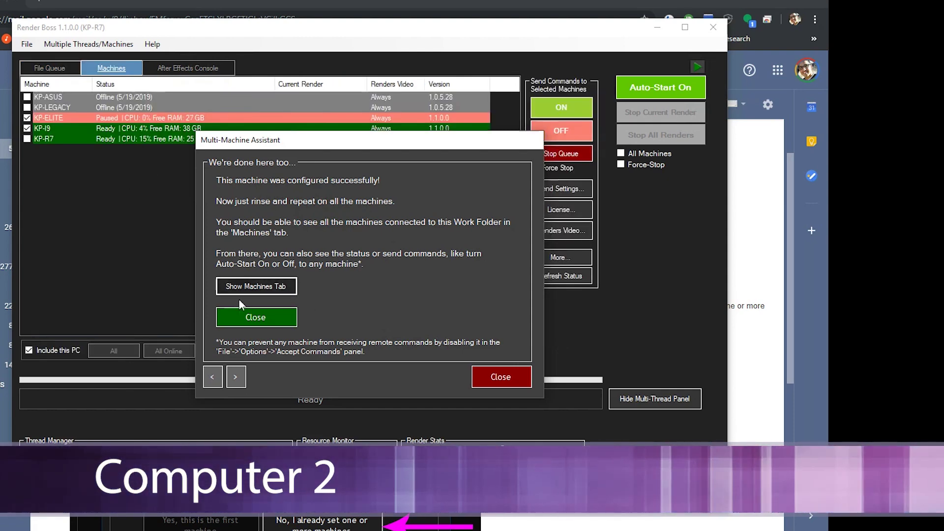
{"action": "left_click", "coordinate": [265, 317]}
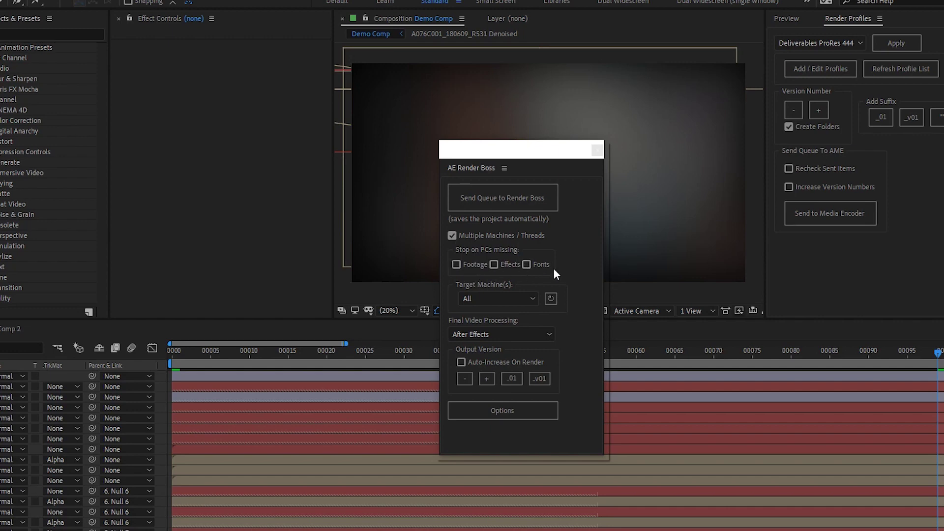
- In After Effects, send the queue to Render Boss with KP-R7 as target machine, stopping on PCs missing footage, effects or fonts
{"action": "left_click", "coordinate": [479, 262]}
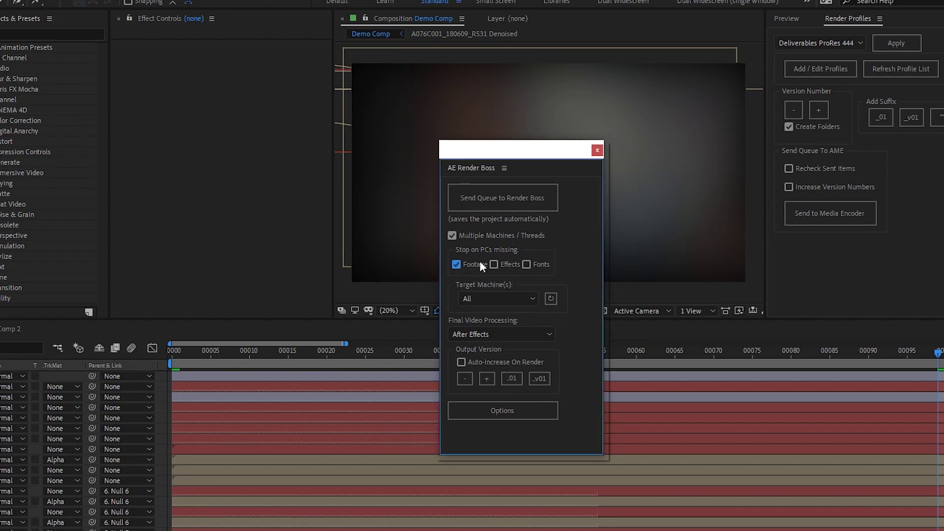
{"action": "left_click", "coordinate": [505, 264]}
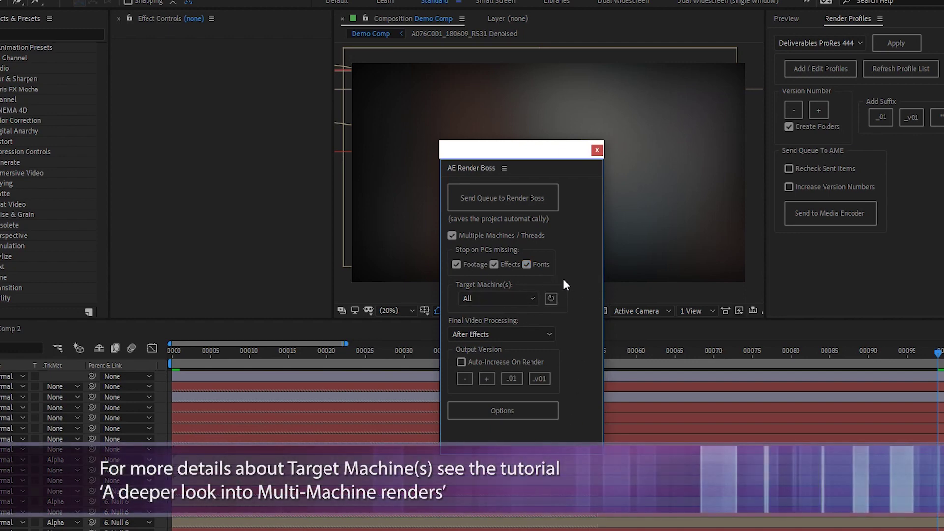
{"action": "left_click", "coordinate": [534, 298]}
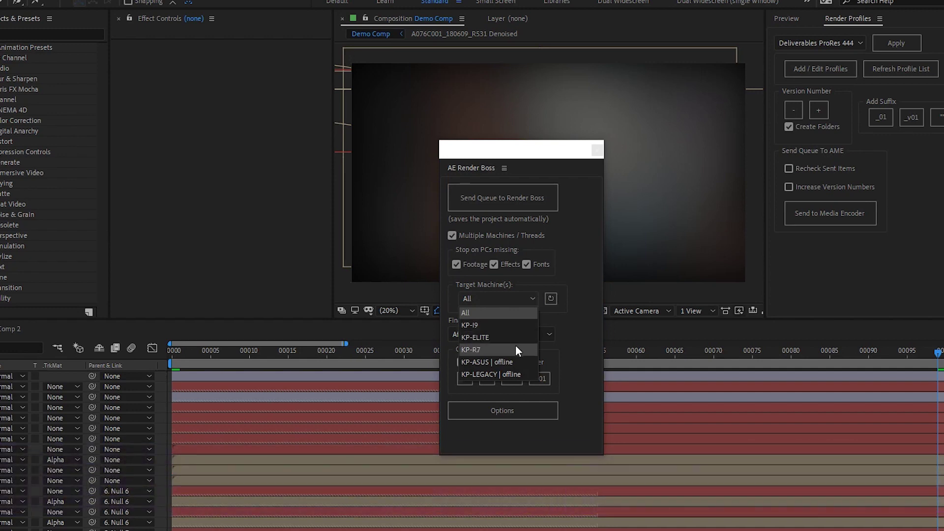
{"action": "left_click", "coordinate": [515, 349]}
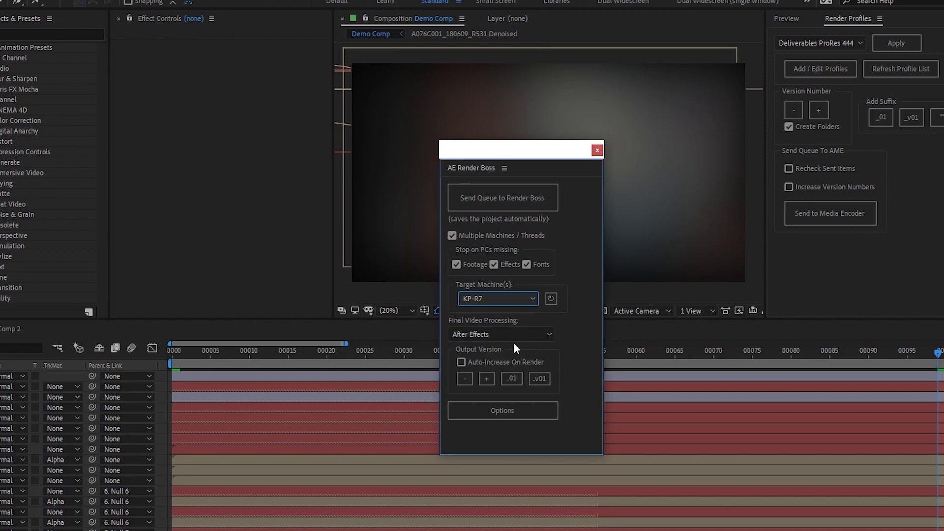
{"action": "left_click", "coordinate": [511, 208]}
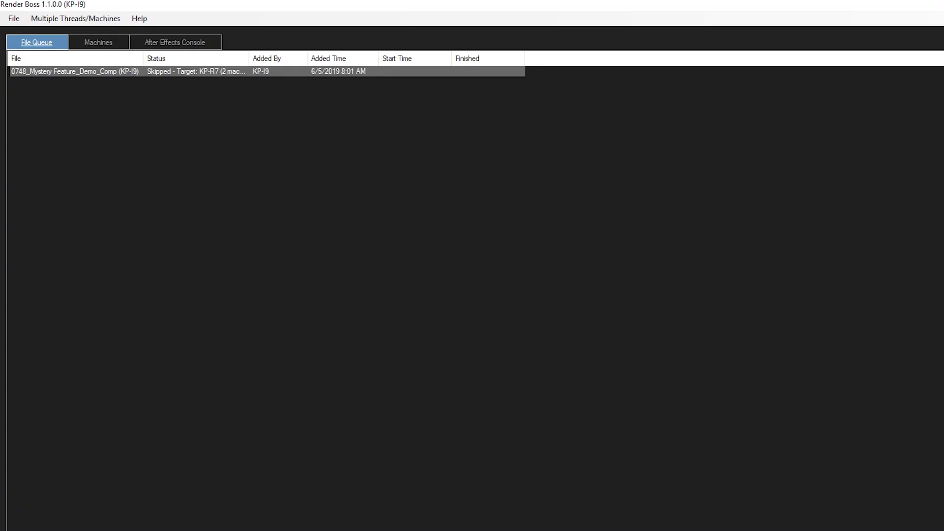
- Check the status of all machines for the sent job and return to the file queue
{"action": "left_click", "coordinate": [103, 42]}
{"action": "left_click", "coordinate": [142, 221]}
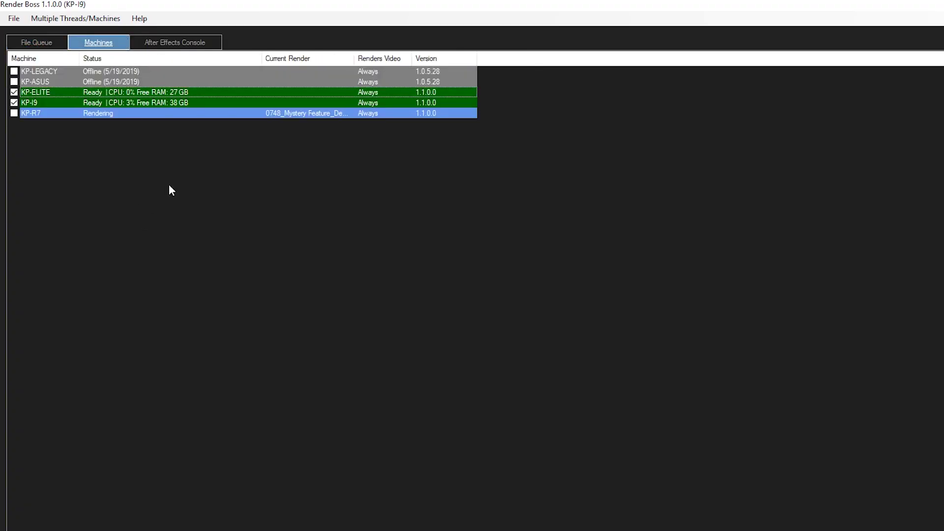
{"action": "left_click", "coordinate": [53, 44]}
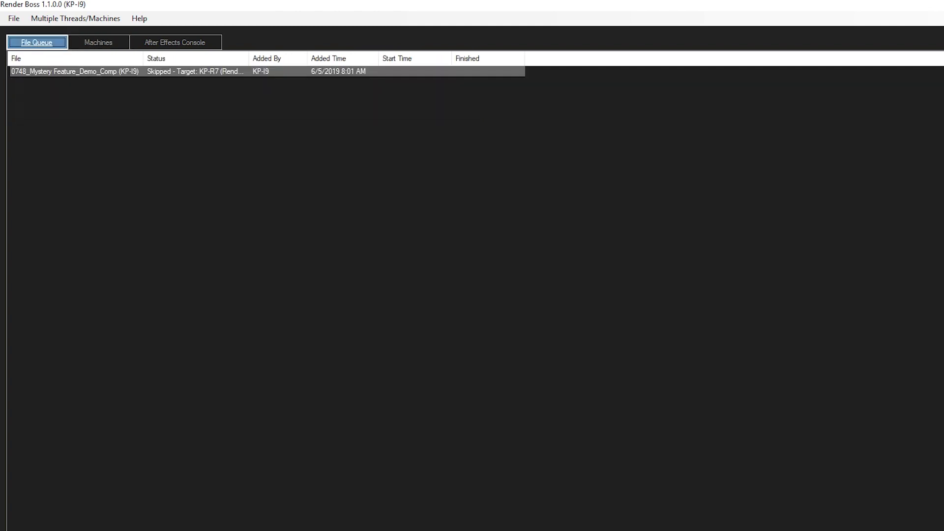
- Set the queued Mystery Feature demo comp to render on this machine and display the machines' status
{"action": "right_click", "coordinate": [89, 72]}
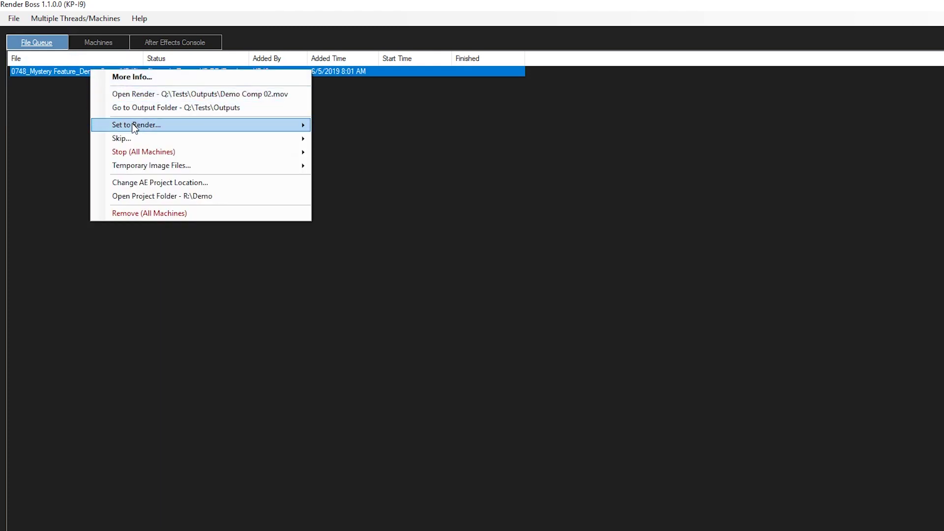
{"action": "mouse_move", "coordinate": [134, 129]}
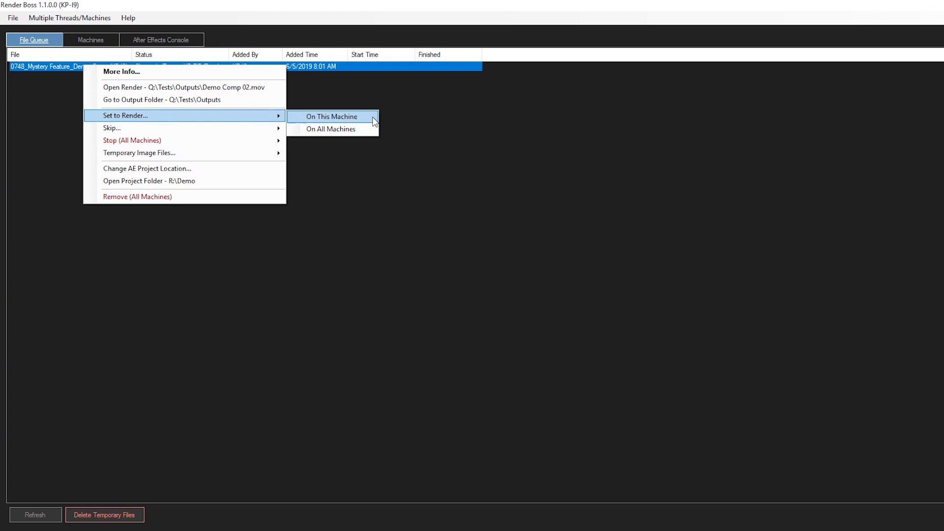
{"action": "left_click", "coordinate": [375, 122]}
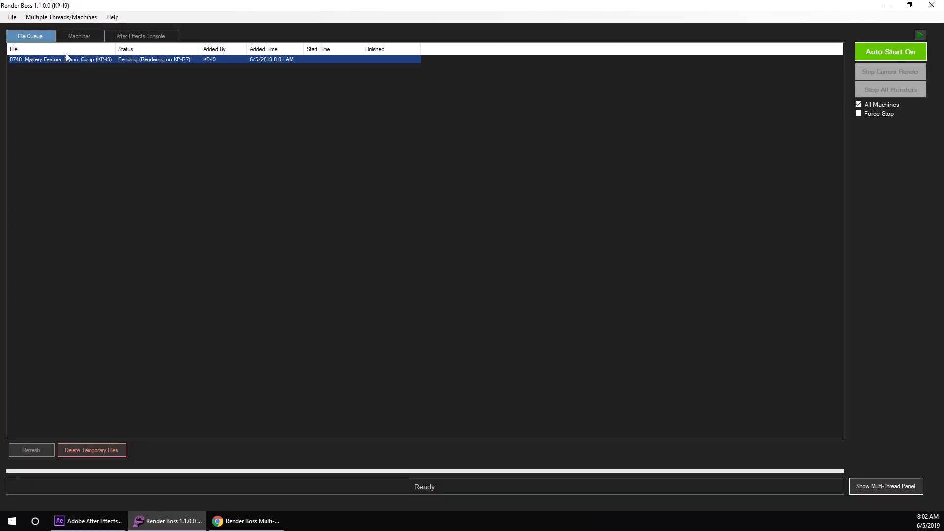
{"action": "left_click", "coordinate": [80, 40]}
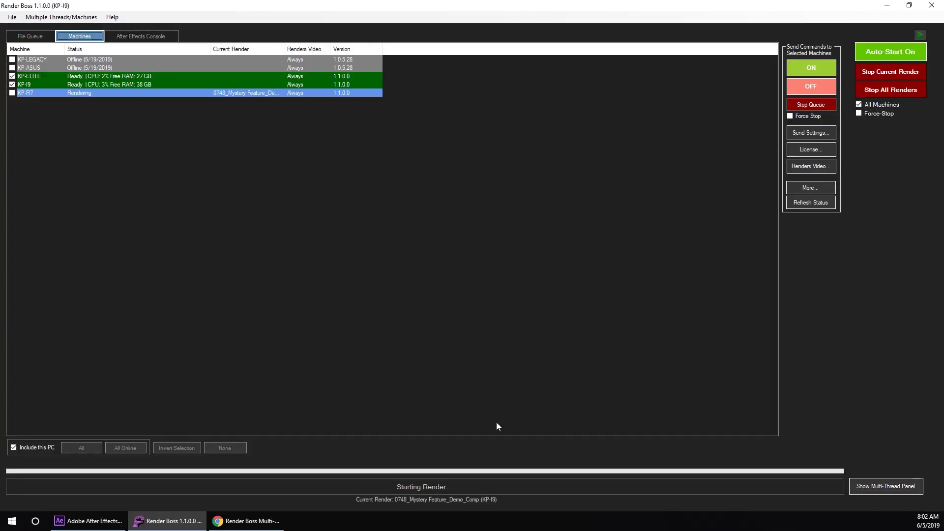
- Set the Mystery Feature demo comp in the file queue to render on all machines
{"action": "left_click", "coordinate": [30, 36]}
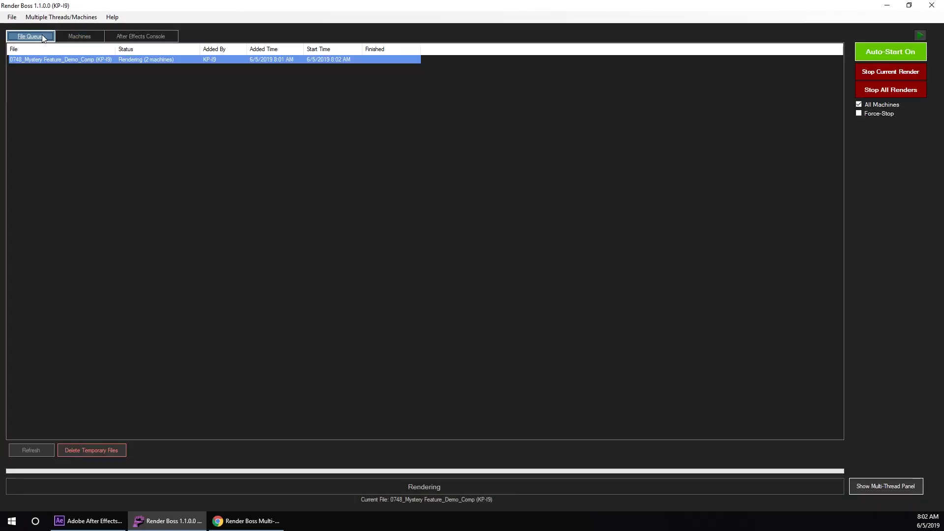
{"action": "right_click", "coordinate": [139, 62]}
{"action": "mouse_move", "coordinate": [256, 105]}
{"action": "left_click", "coordinate": [361, 118]}
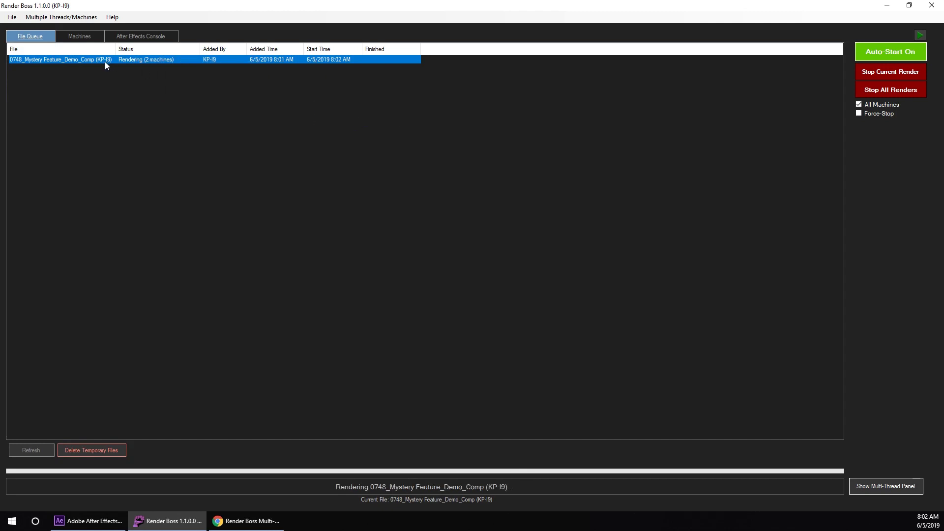
- Display the machines' status and stop the current render on all machines
{"action": "left_click", "coordinate": [79, 36]}
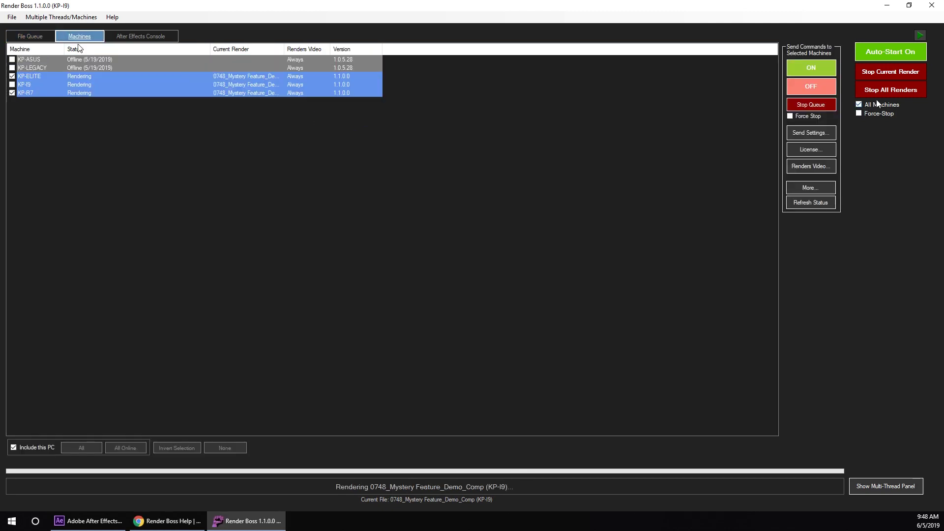
{"action": "left_click", "coordinate": [891, 71]}
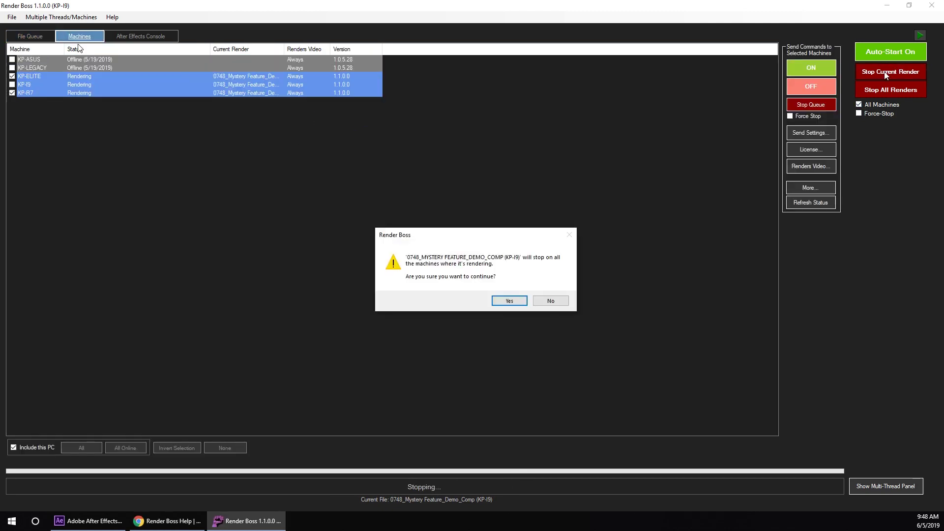
{"action": "key", "text": "Return"}
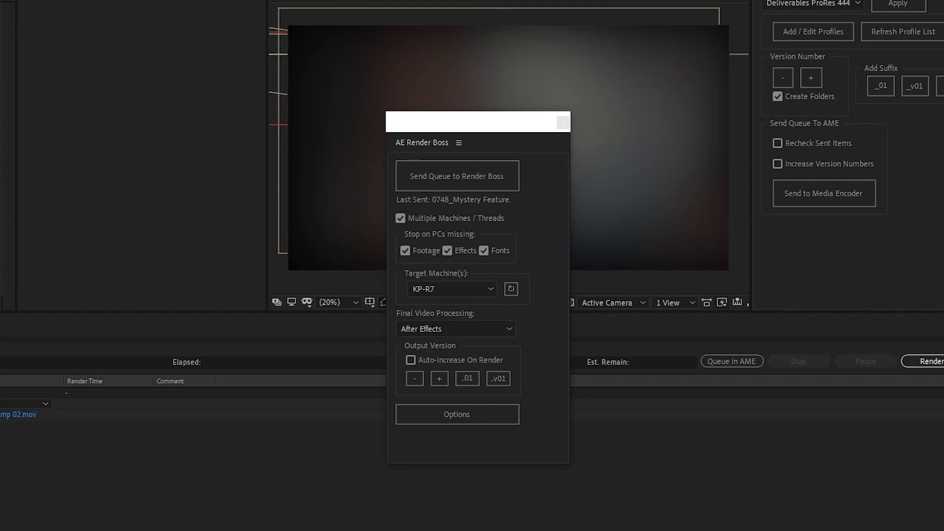
- Switch to After Effects and review the Final Video Processing choices for Render Boss
{"action": "left_click", "coordinate": [482, 328]}
{"action": "left_click", "coordinate": [516, 326]}
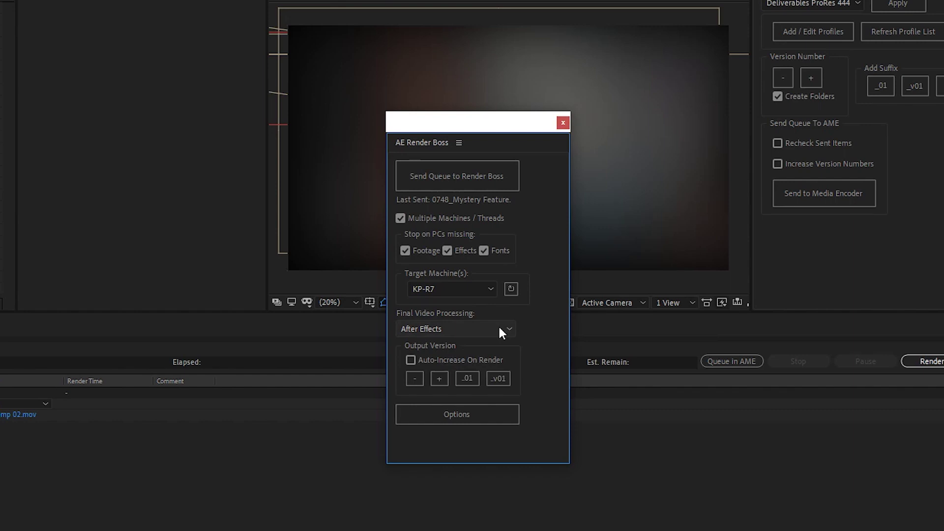
{"action": "left_click", "coordinate": [495, 328]}
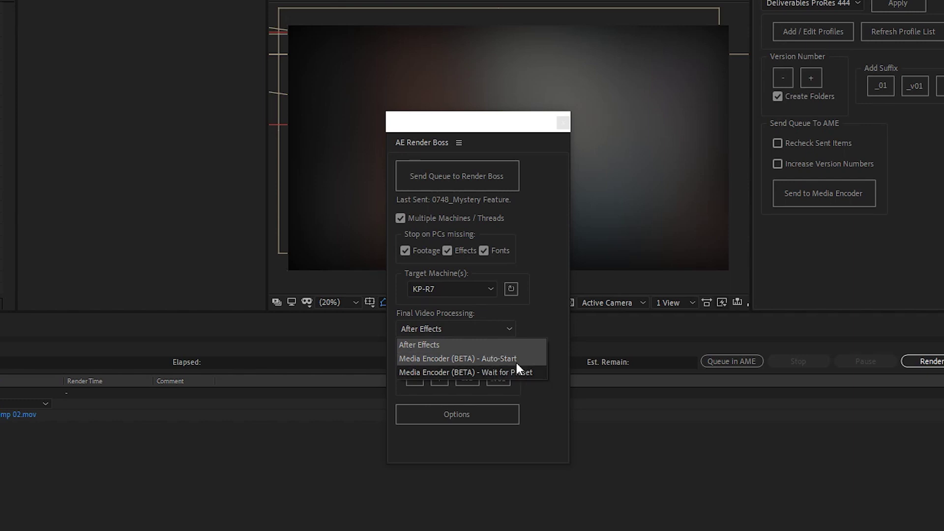
{"action": "left_click", "coordinate": [540, 323]}
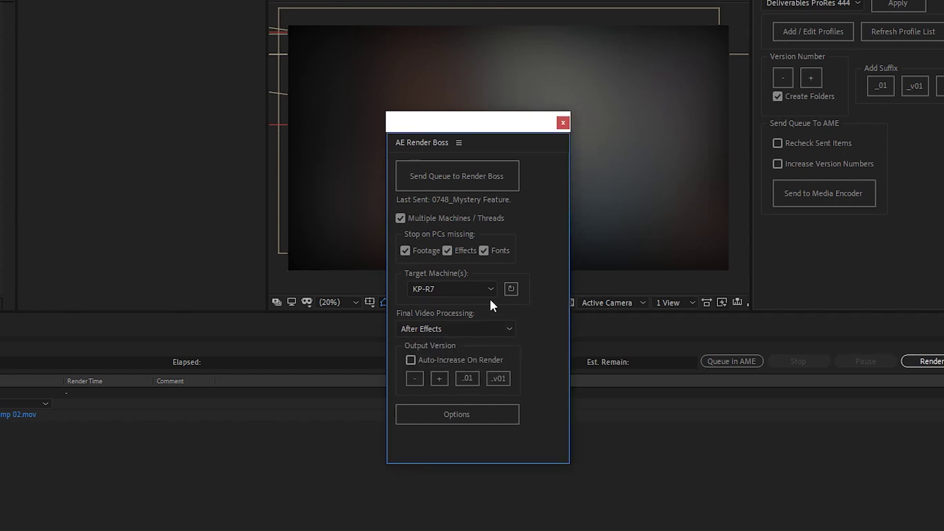
- Enable "Ask me to name each render" in the Render Boss options and close them
{"action": "left_click", "coordinate": [457, 413]}
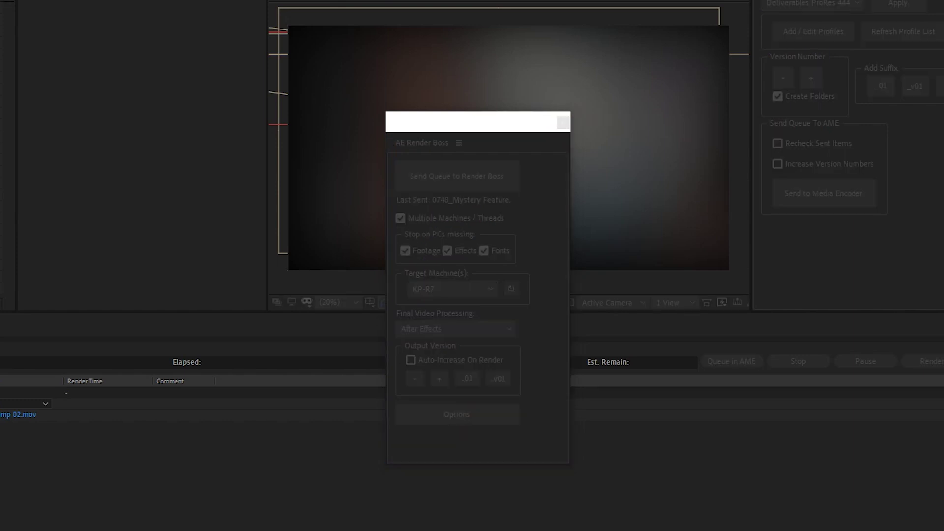
{"action": "left_click_drag", "start_coordinate": [550, 8], "coordinate": [308, 40]}
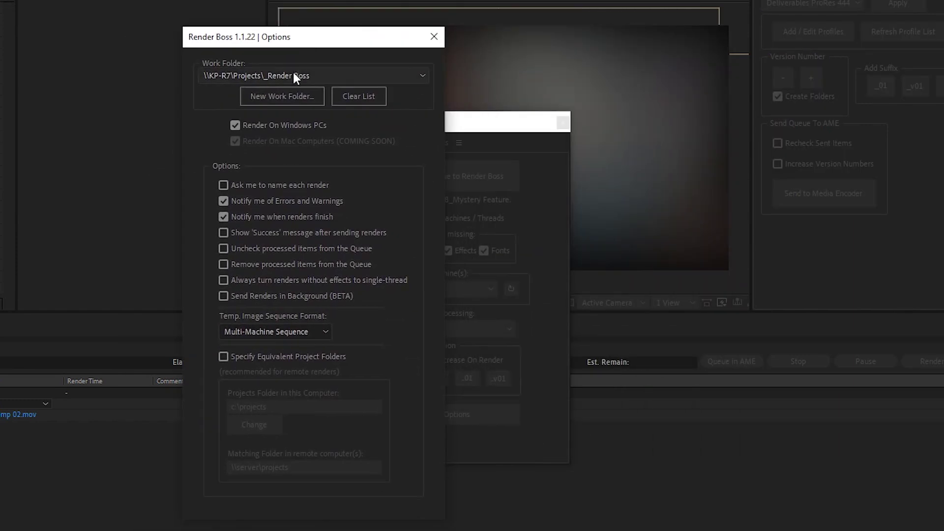
{"action": "left_click", "coordinate": [286, 181]}
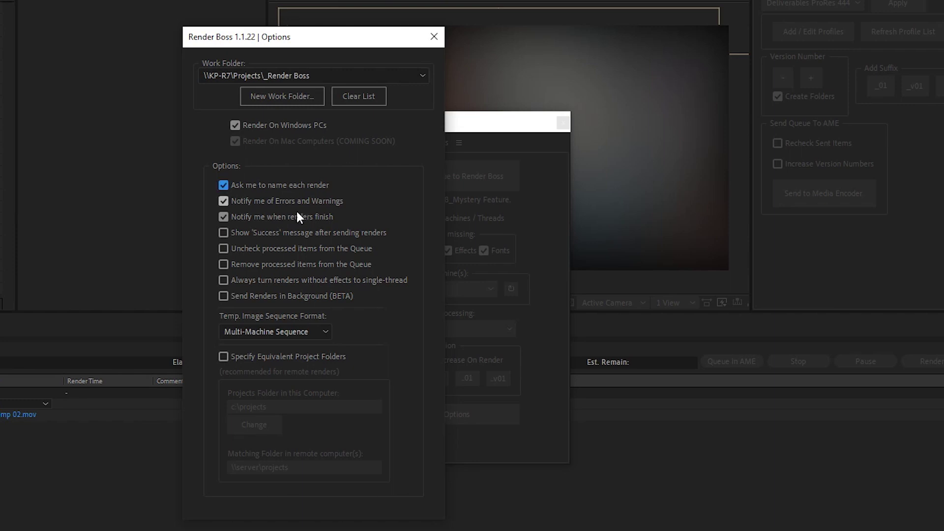
{"action": "left_click", "coordinate": [441, 40]}
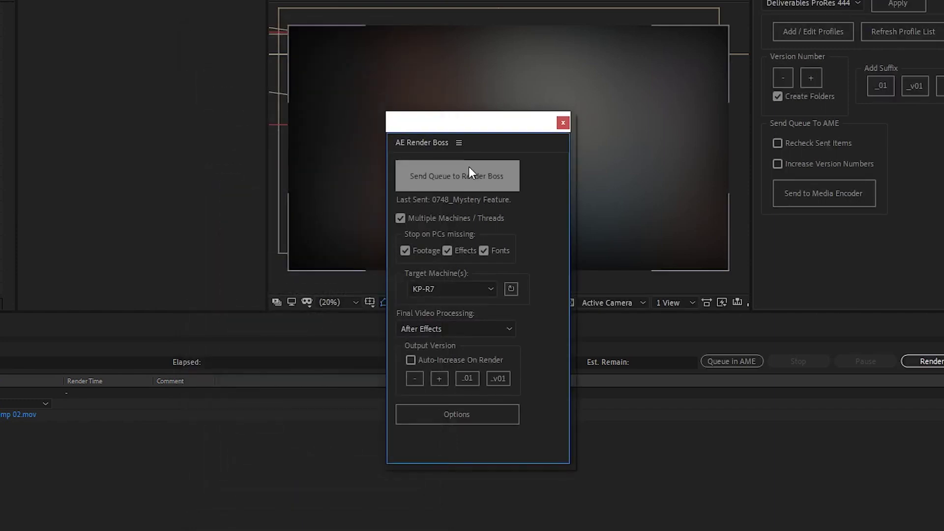
- Send the queue to Render Boss again, naming the render "New Version Demo"
{"action": "left_click", "coordinate": [469, 166]}
{"action": "key", "text": "BackSpace"}
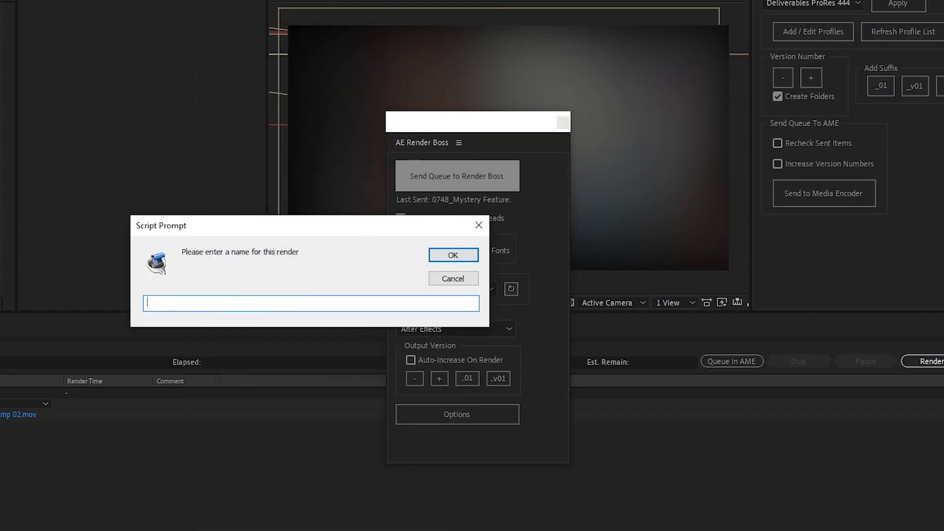
{"action": "type", "text": "New Version Demo"}
{"action": "key", "text": "Return"}
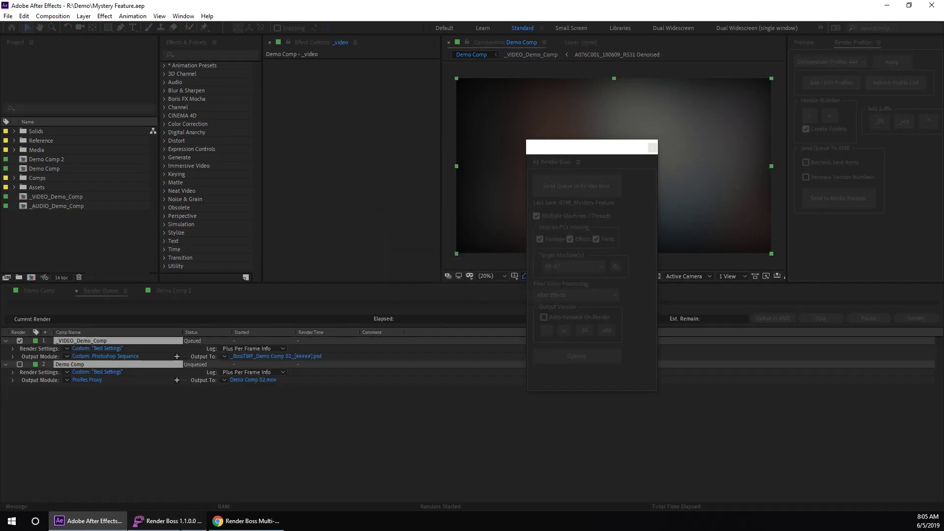
- Switch to Render Boss and open the detailed information for the New Version Demo render
{"action": "left_click", "coordinate": [178, 520]}
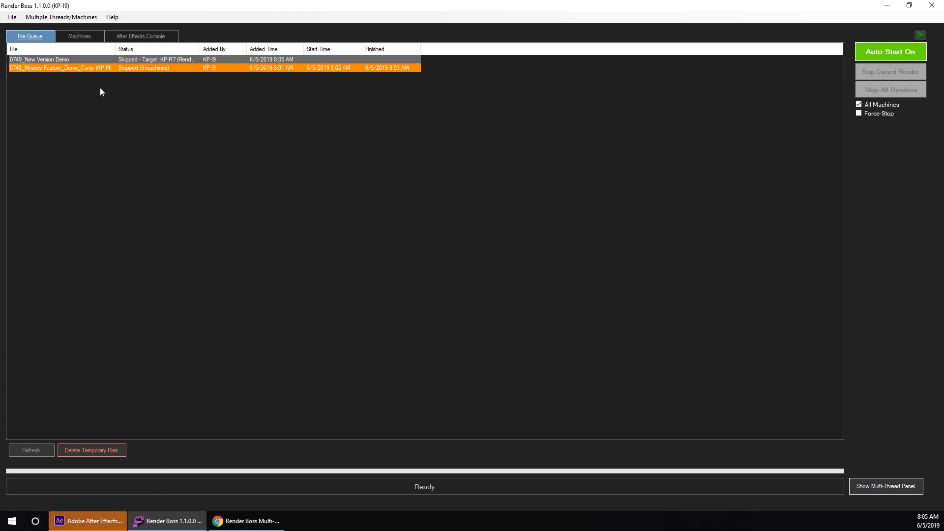
{"action": "right_click", "coordinate": [85, 60]}
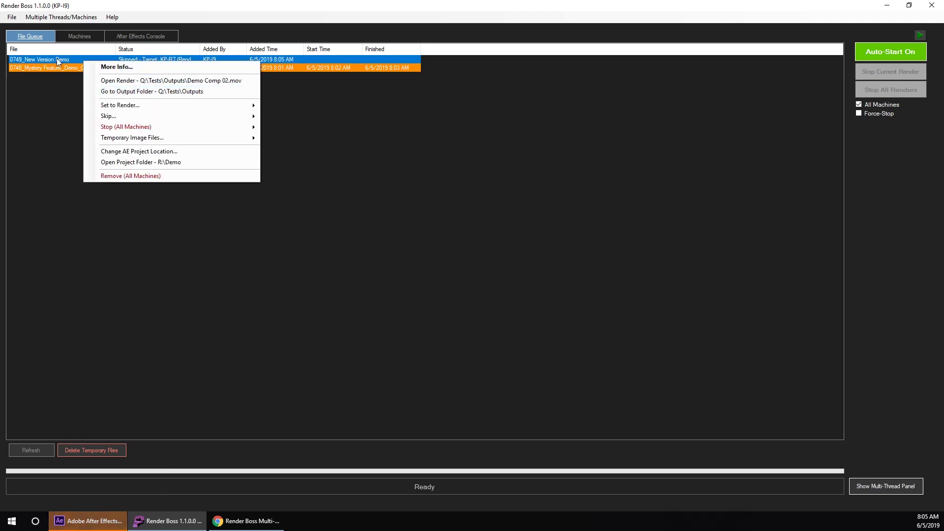
{"action": "left_click", "coordinate": [57, 75]}
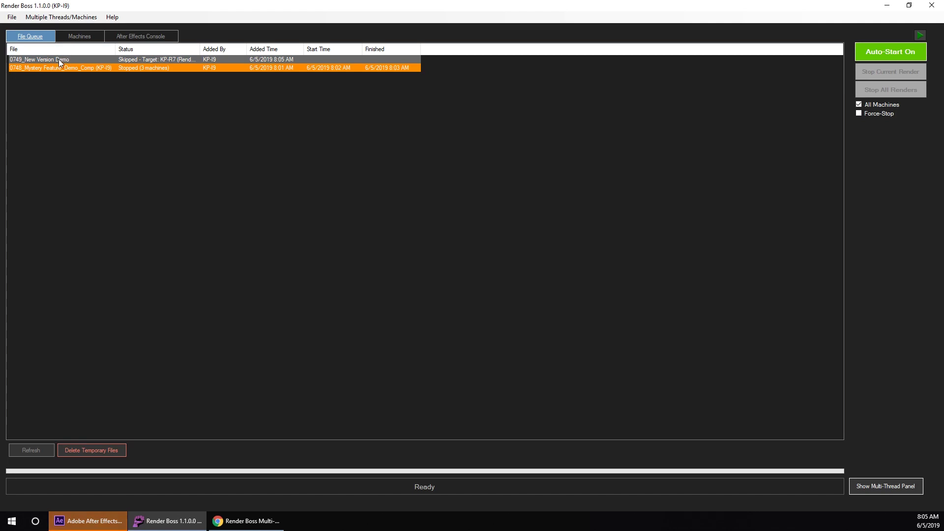
{"action": "right_click", "coordinate": [58, 59]}
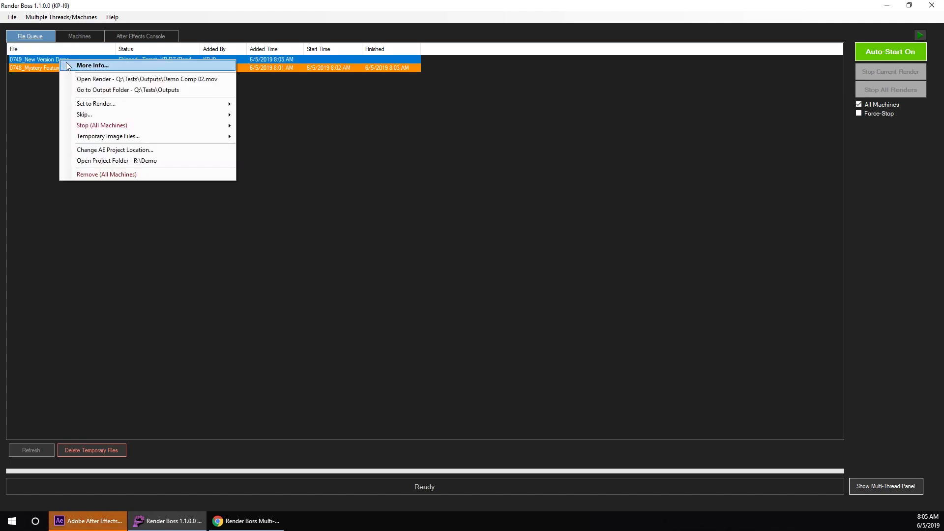
{"action": "left_click", "coordinate": [100, 66]}
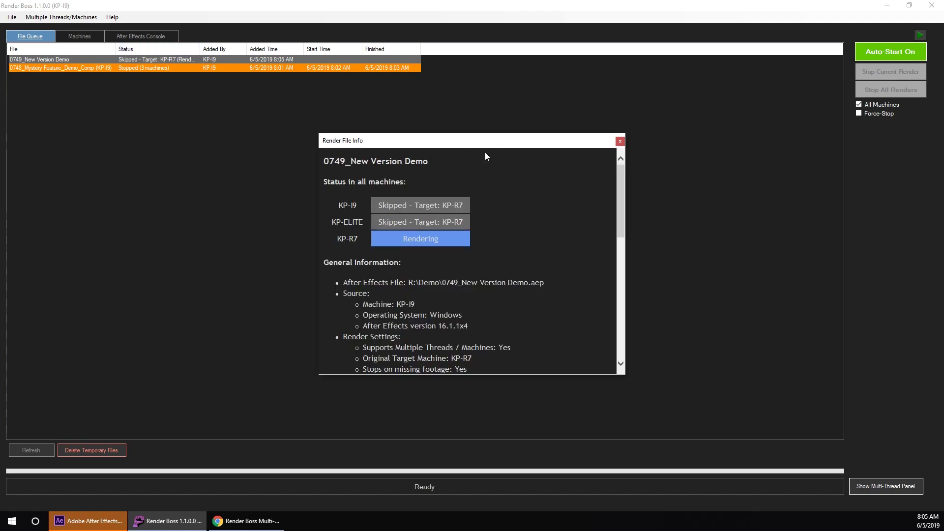
- Enlarge the New Version Demo render info window and examine its machine statuses, source details and render settings
{"action": "left_click_drag", "start_coordinate": [485, 143], "coordinate": [466, 58]}
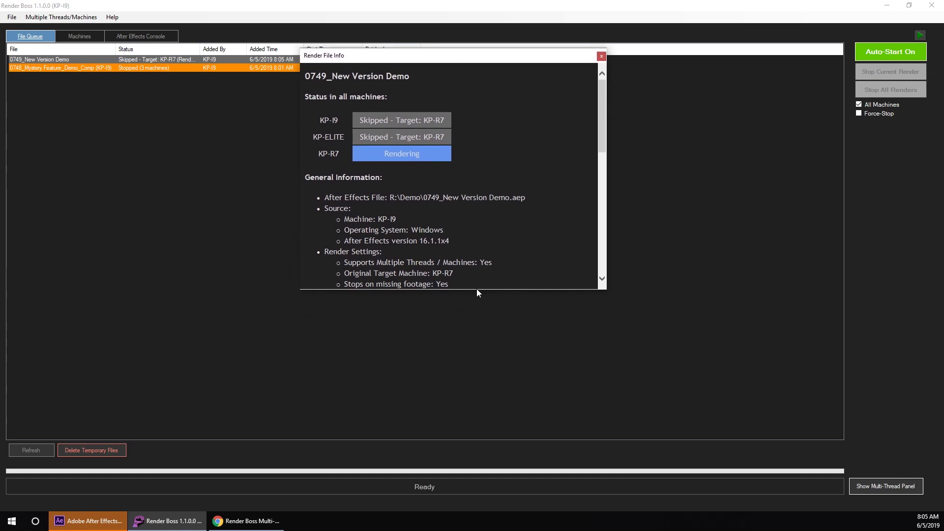
{"action": "left_click_drag", "start_coordinate": [476, 289], "coordinate": [479, 485]}
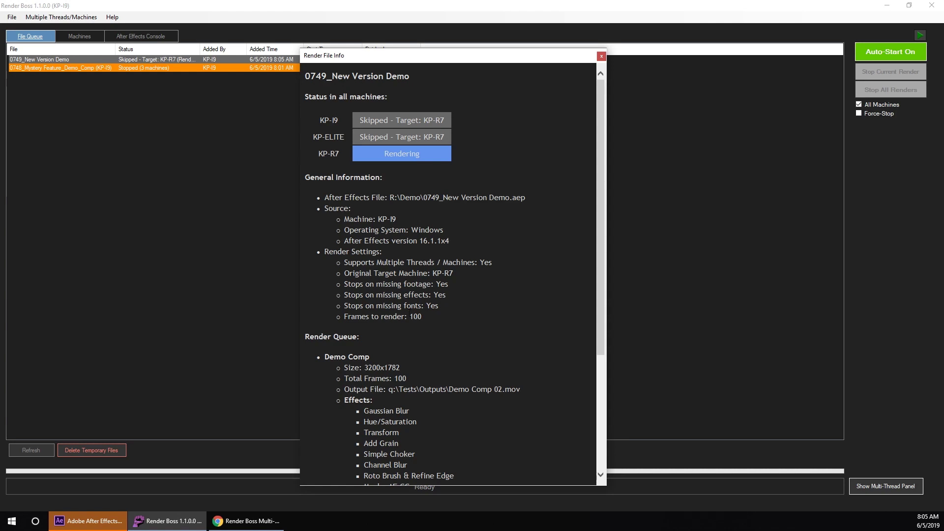
{"action": "left_click_drag", "start_coordinate": [446, 295], "coordinate": [331, 280]}
{"action": "left_click", "coordinate": [403, 301]}
{"action": "left_click_drag", "start_coordinate": [412, 134], "coordinate": [421, 154]}
{"action": "left_click", "coordinate": [420, 154]}
- Examine the Demo Comp effects, source files and machine activity in the render info, and close the window
{"action": "scroll", "coordinate": [418, 209], "scroll_direction": "down", "scroll_amount": 4}
{"action": "scroll", "coordinate": [418, 206], "scroll_direction": "down", "scroll_amount": 2}
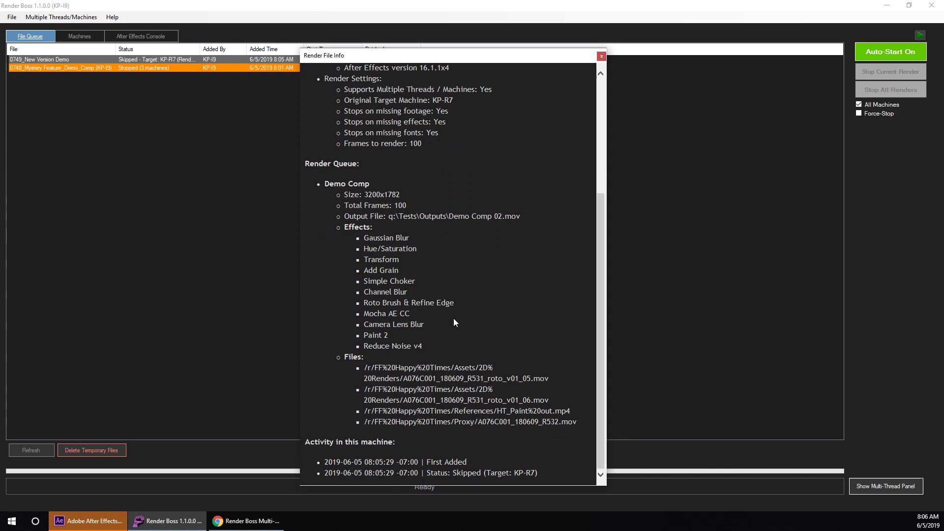
{"action": "scroll", "coordinate": [482, 303], "scroll_direction": "up", "scroll_amount": 2}
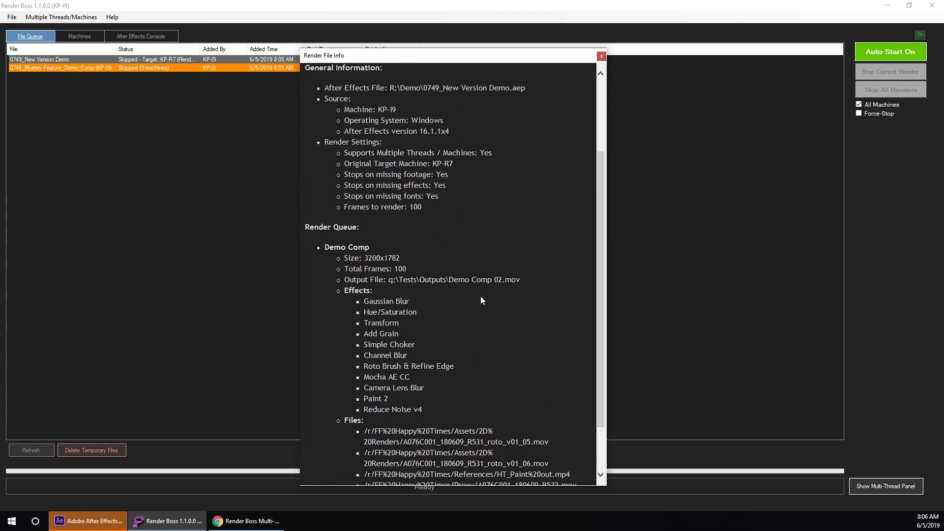
{"action": "scroll", "coordinate": [479, 302], "scroll_direction": "down", "scroll_amount": 2}
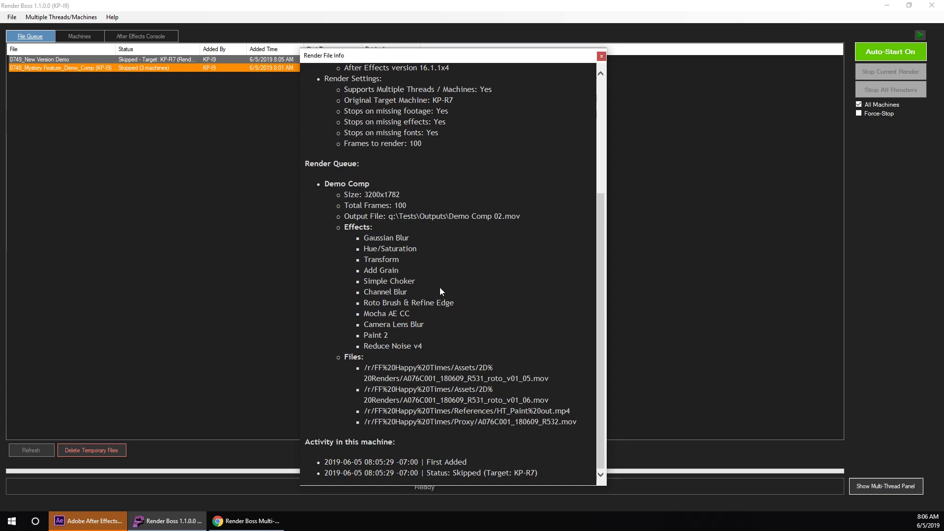
{"action": "scroll", "coordinate": [450, 327], "scroll_direction": "up", "scroll_amount": 4}
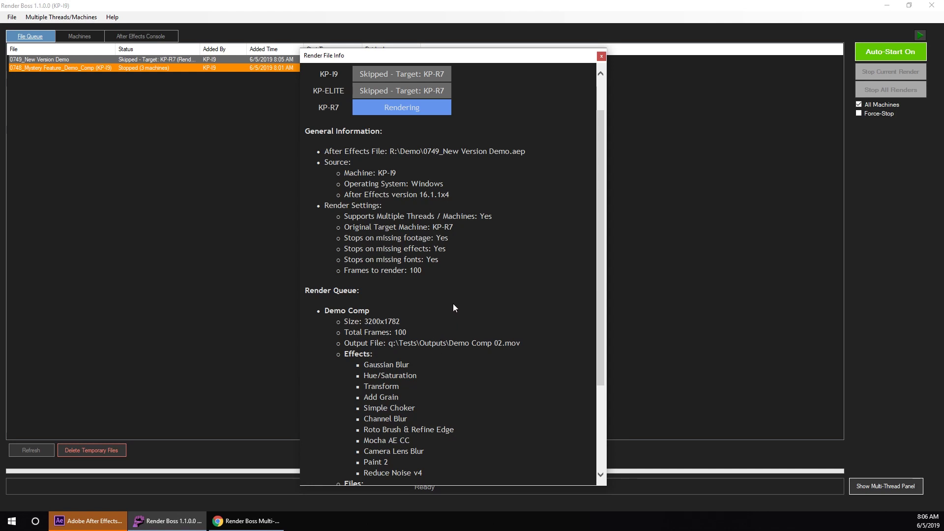
{"action": "scroll", "coordinate": [449, 295], "scroll_direction": "up", "scroll_amount": 2}
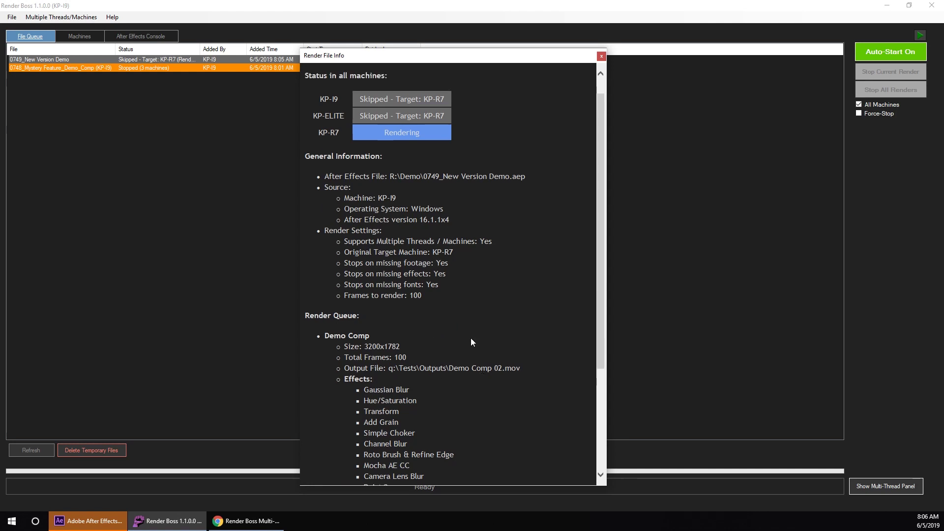
{"action": "left_click", "coordinate": [601, 56]}
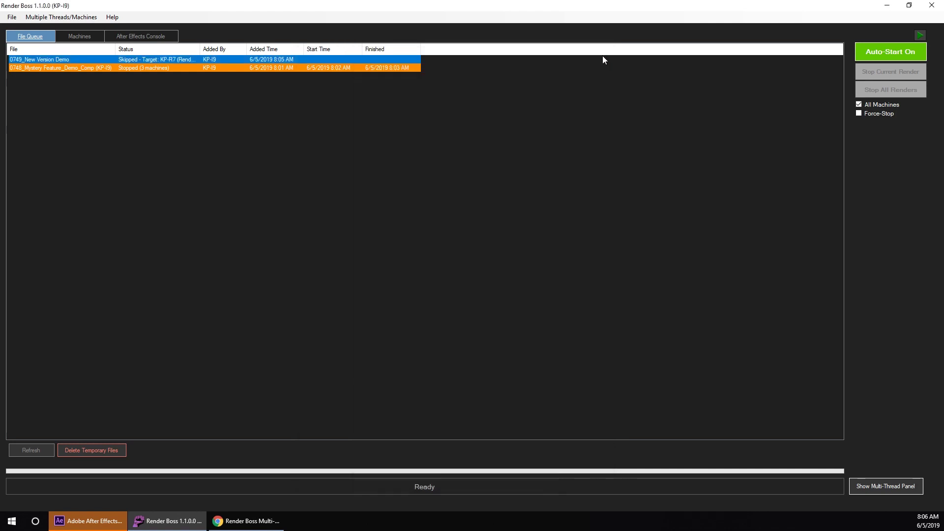
- Widen the file queue's Status column to fit the full status text of the New Version Demo render
{"action": "left_click", "coordinate": [126, 81]}
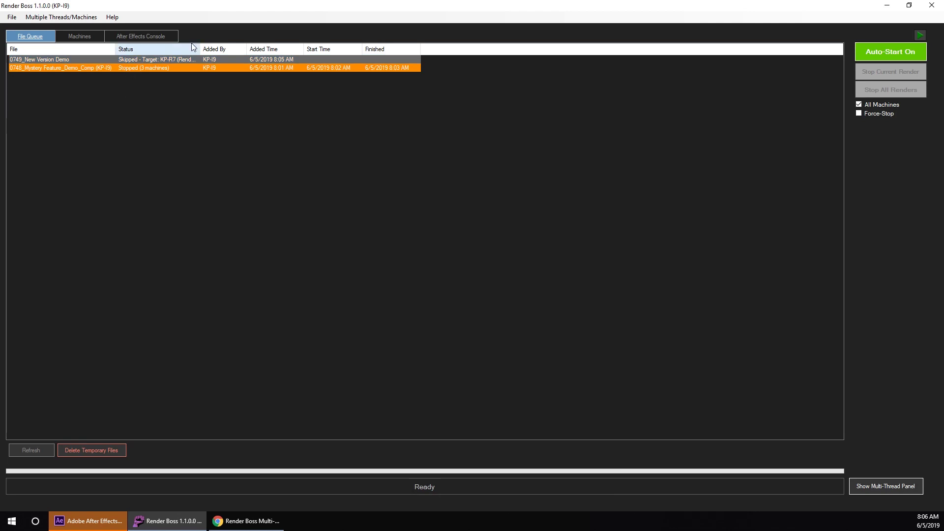
{"action": "left_click_drag", "start_coordinate": [199, 47], "coordinate": [269, 48]}
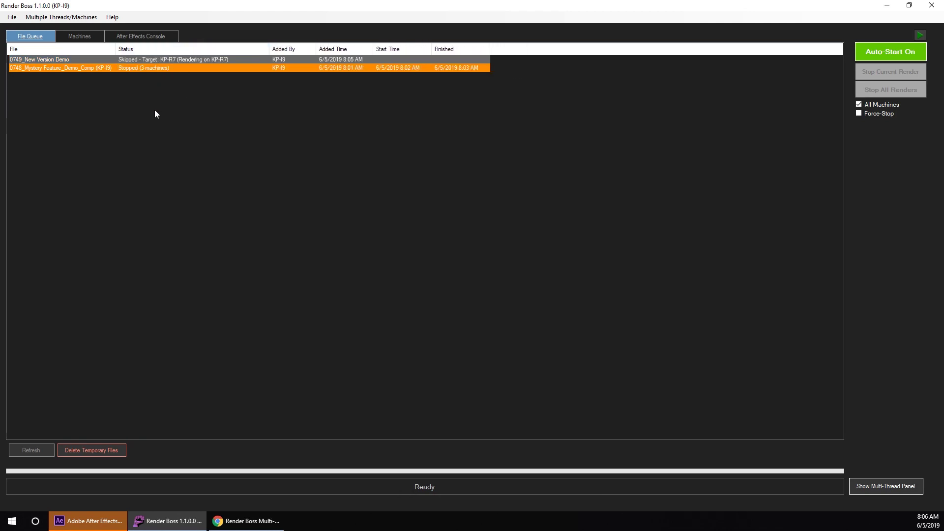
- Review the actions available for the stopped Mystery Feature render, including its Temporary Image Files options
{"action": "right_click", "coordinate": [138, 66]}
{"action": "key", "text": "Escape"}
{"action": "right_click", "coordinate": [139, 66]}
{"action": "mouse_move", "coordinate": [207, 143]}
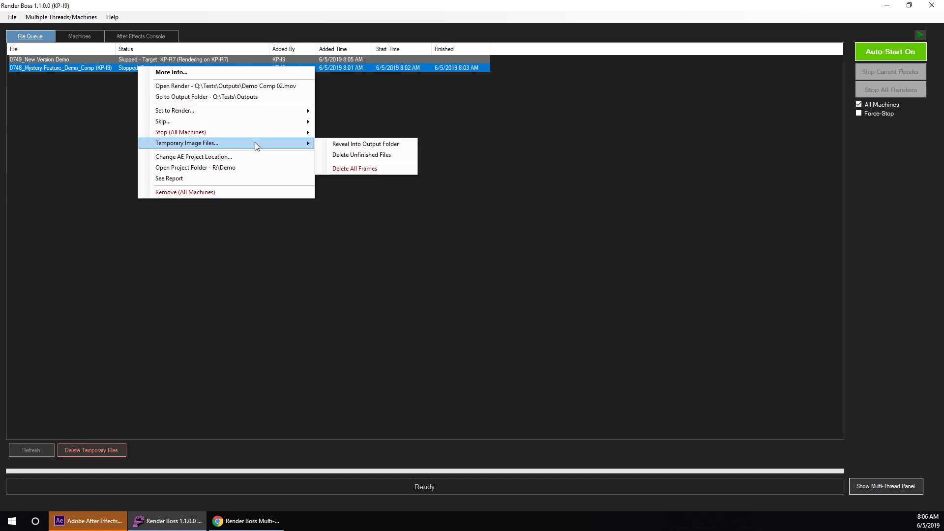
{"action": "left_click", "coordinate": [102, 130]}
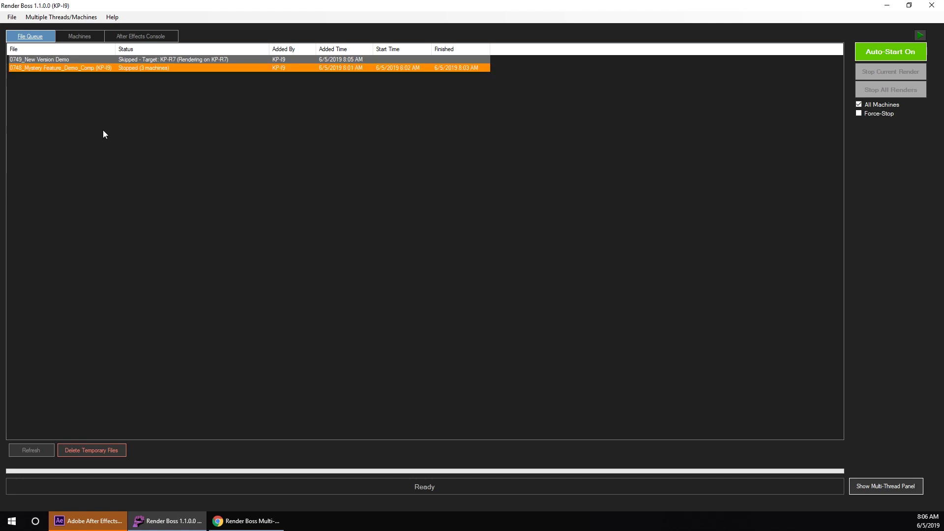
- Select the New Version Demo render and bring up Render Boss's help and licensing options
{"action": "left_click", "coordinate": [166, 59]}
{"action": "left_click", "coordinate": [112, 16]}
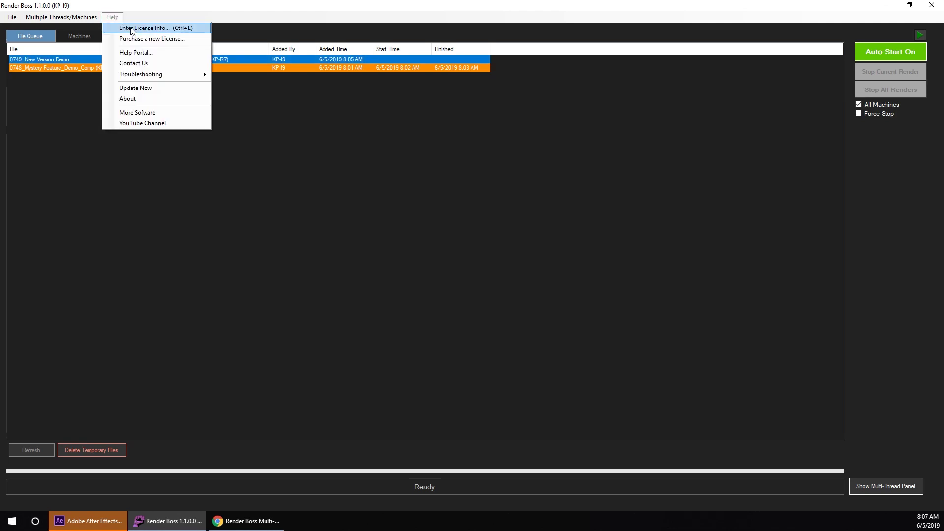